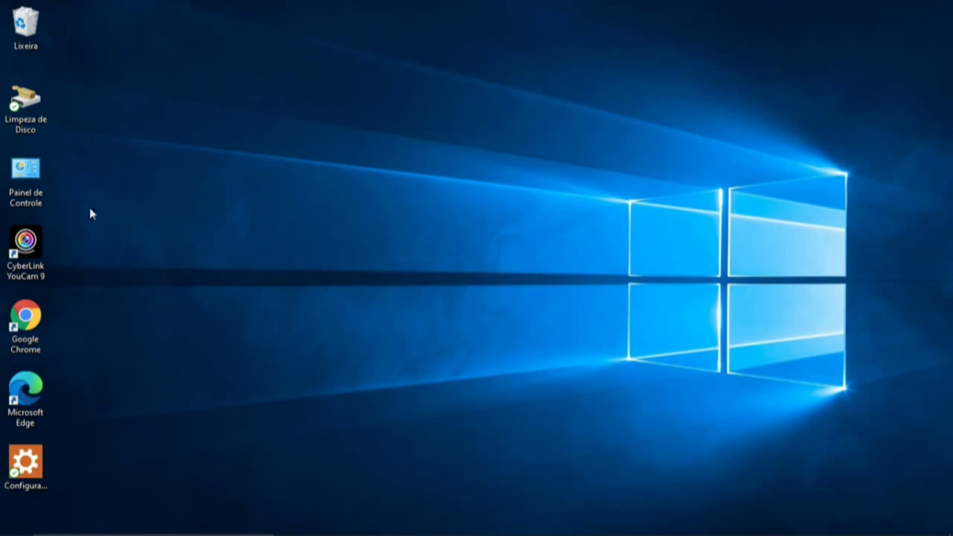
Open the Mouse properties from the Painel de Controle and show the button settings (Botões).
click(41, 205)
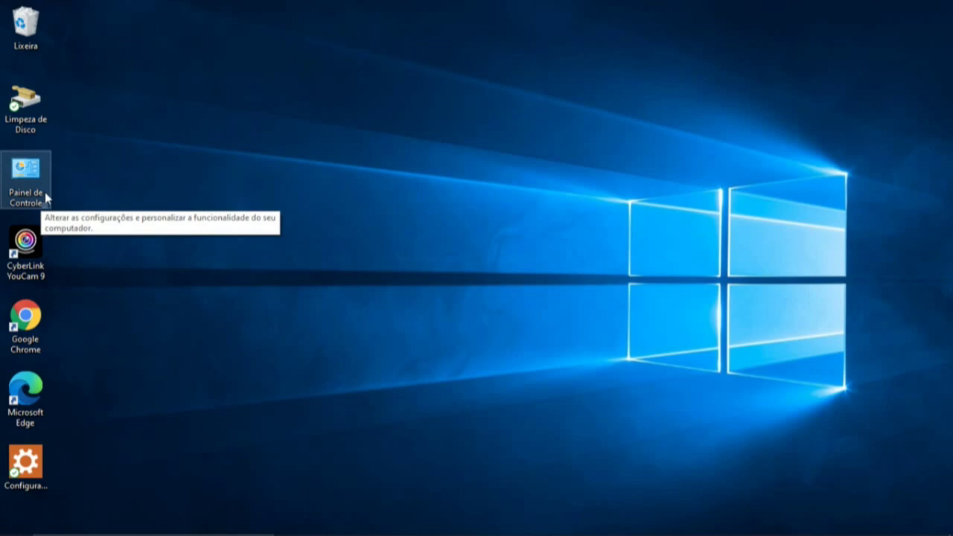
double_click(44, 192)
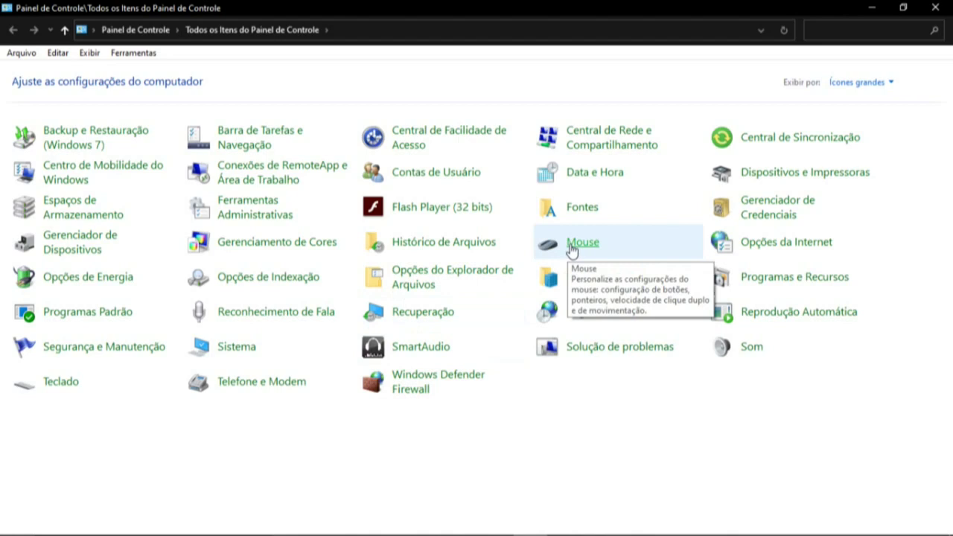
click(571, 250)
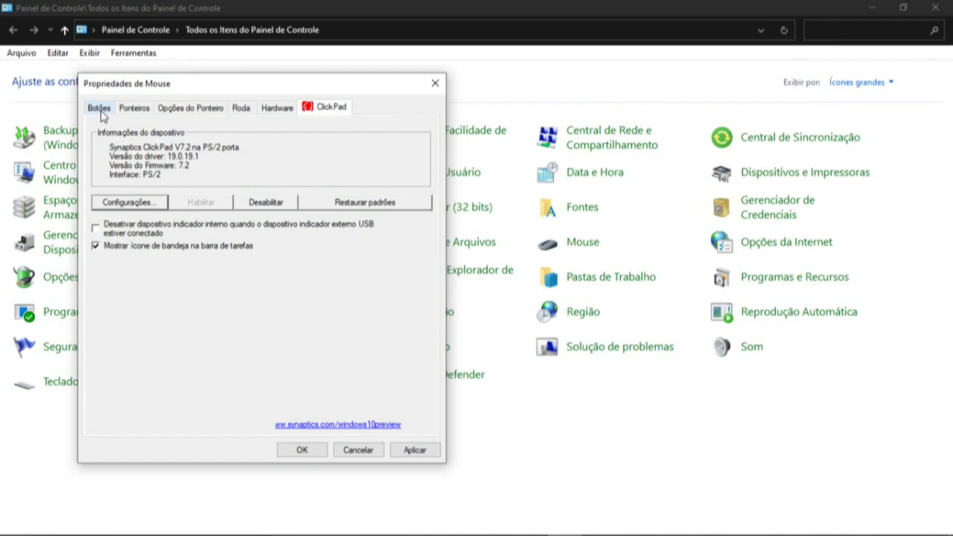
click(100, 109)
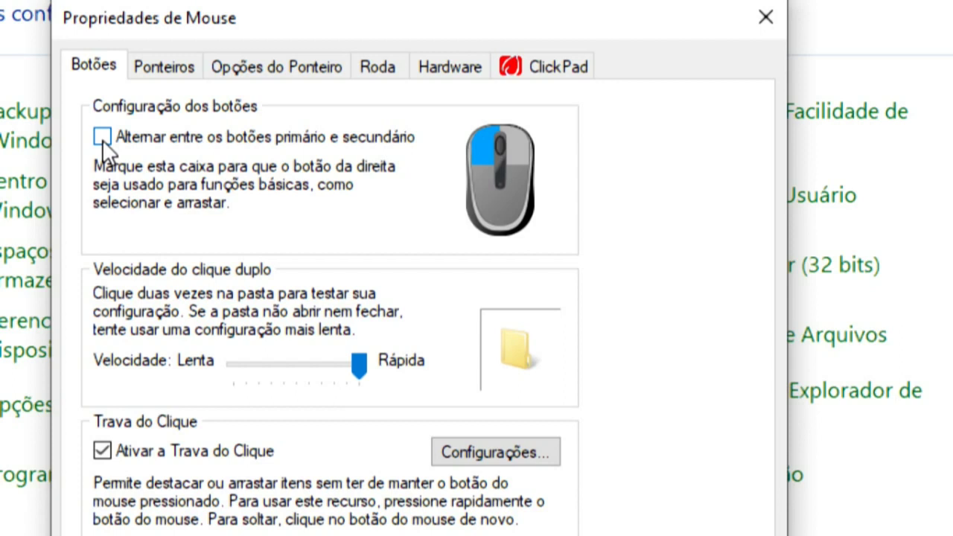
Try swapping the primary and secondary mouse buttons, then restore the original assignment.
click(102, 137)
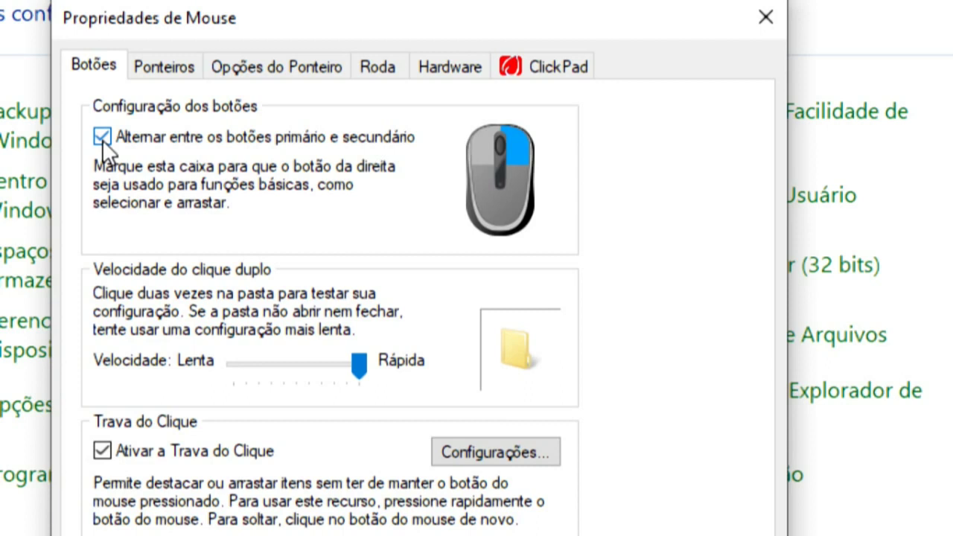
click(102, 137)
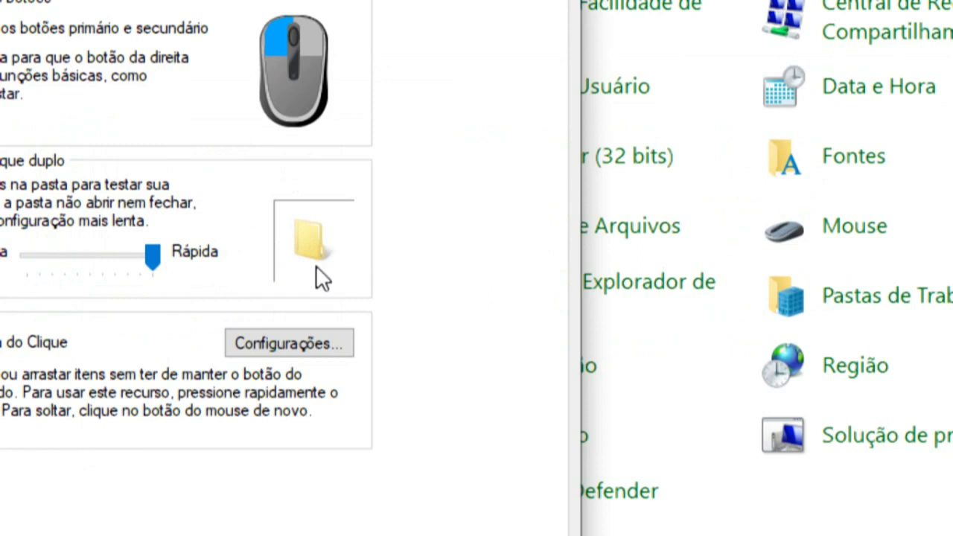
Test the double-click speed on the sample folder and keep the speed at the fastest setting (Rápida).
double_click(315, 266)
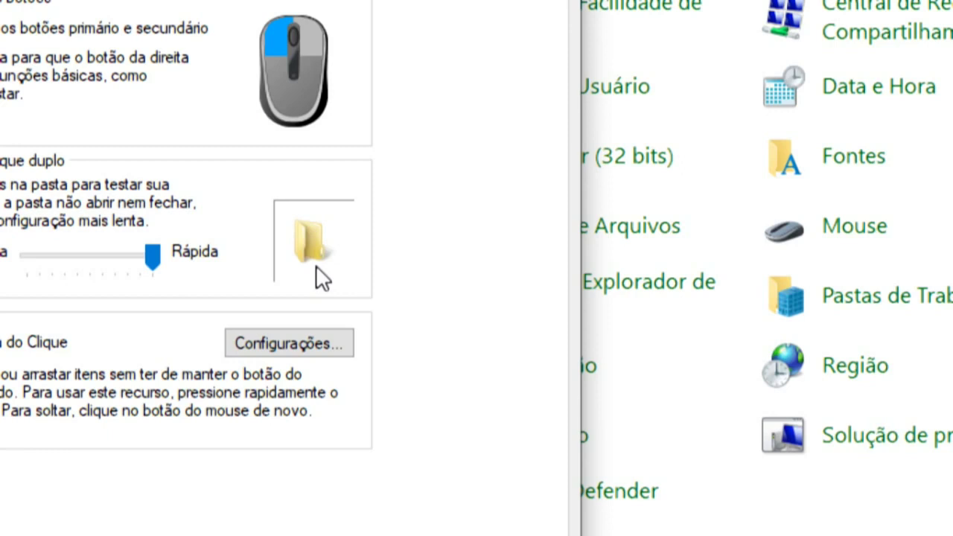
double_click(316, 267)
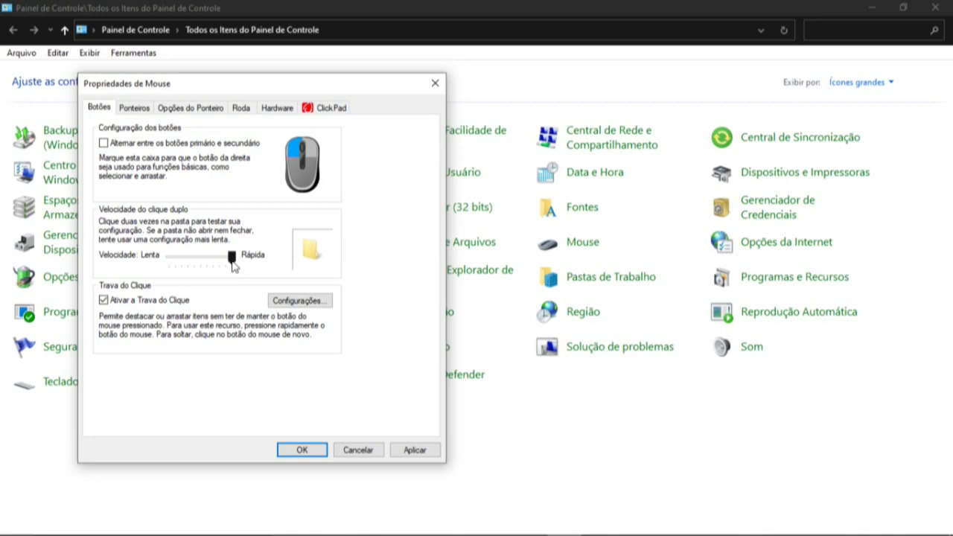
drag(232, 263, 251, 270)
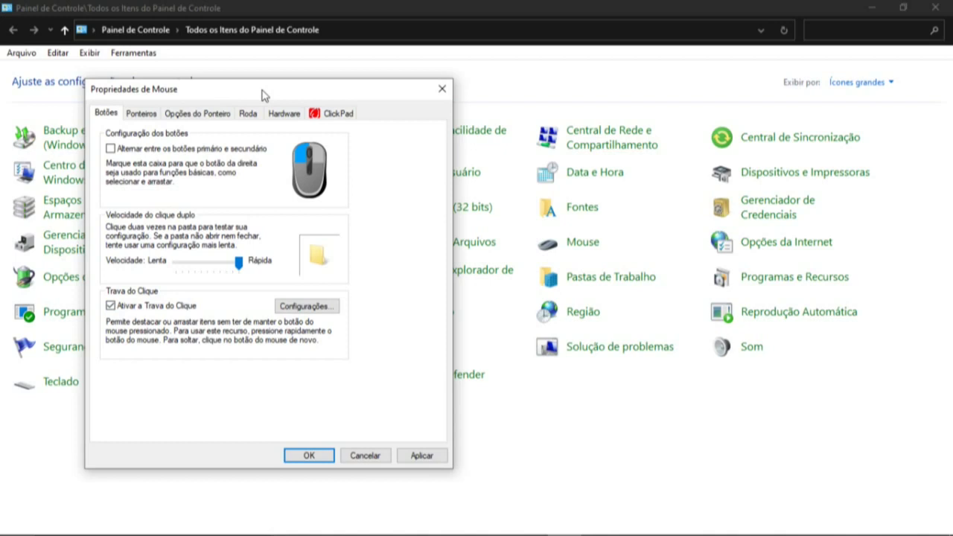
Test the ClickLock behaviour by moving the Propriedades de Mouse window around the screen.
drag(262, 96, 374, 93)
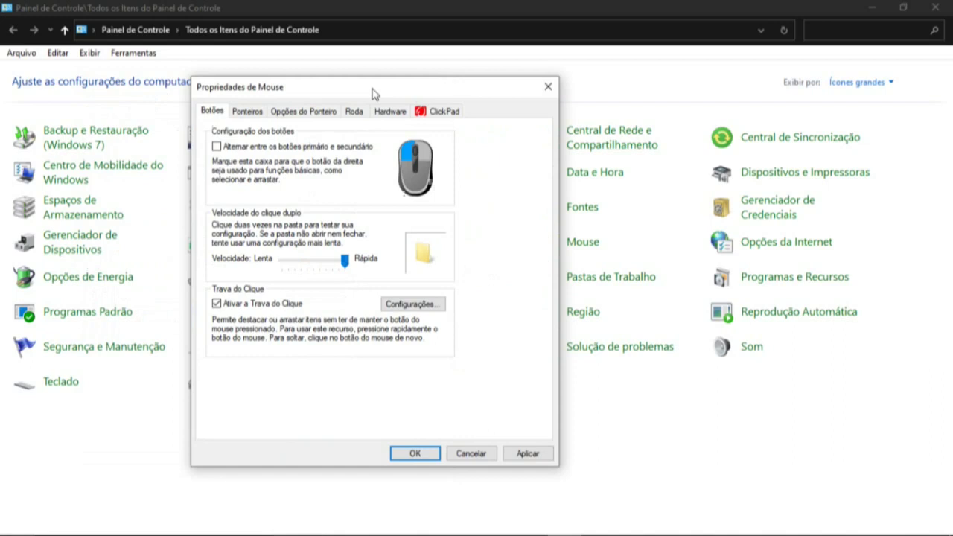
drag(374, 94, 260, 73)
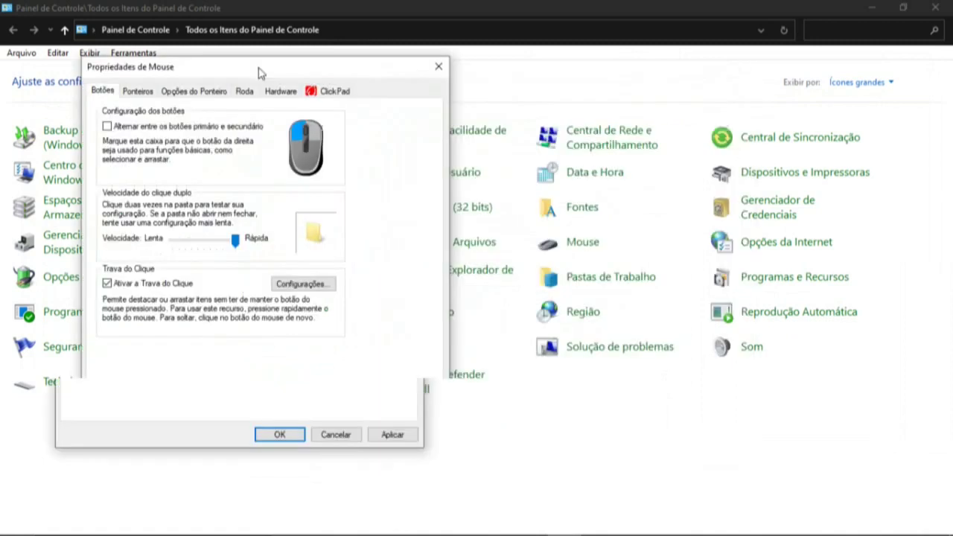
drag(259, 73, 258, 79)
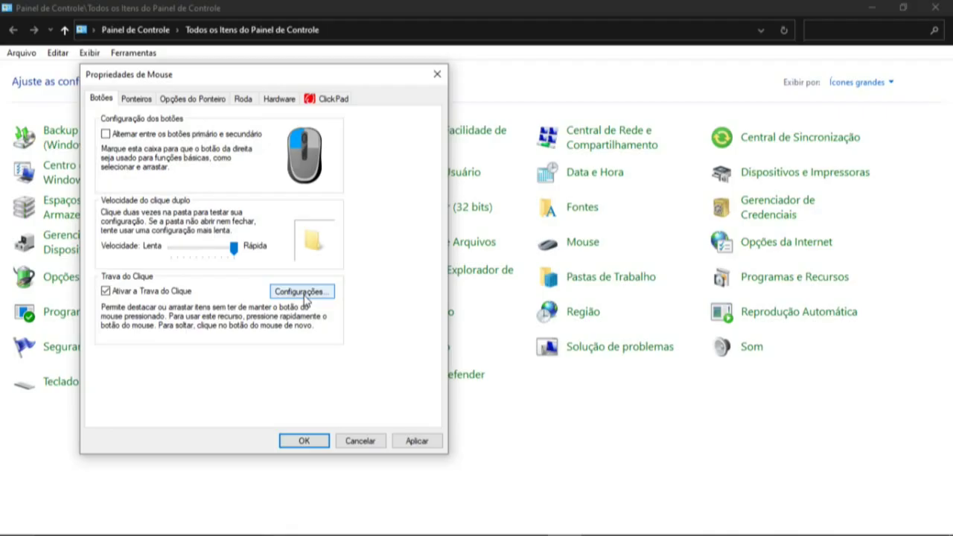
Set the ClickLock hold time (Trava do Clique) to the long end (Longo) and confirm.
click(306, 294)
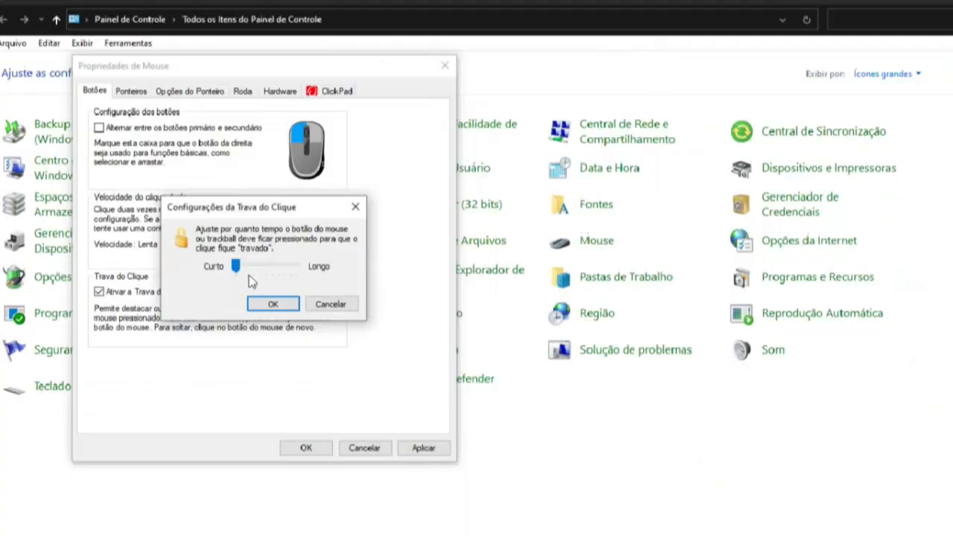
click(296, 266)
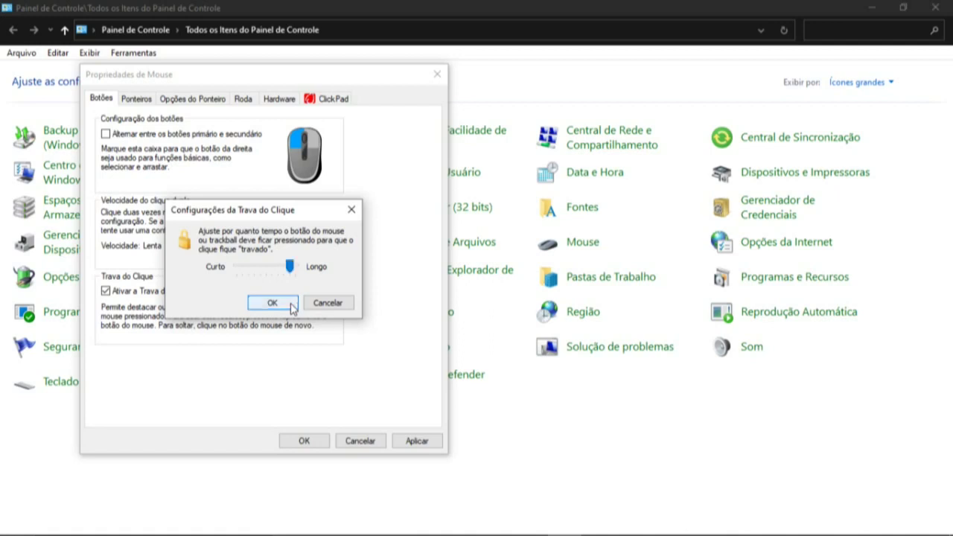
click(289, 304)
Test the long ClickLock hold time by moving the Propriedades de Mouse window across the screen and back.
drag(283, 82, 460, 81)
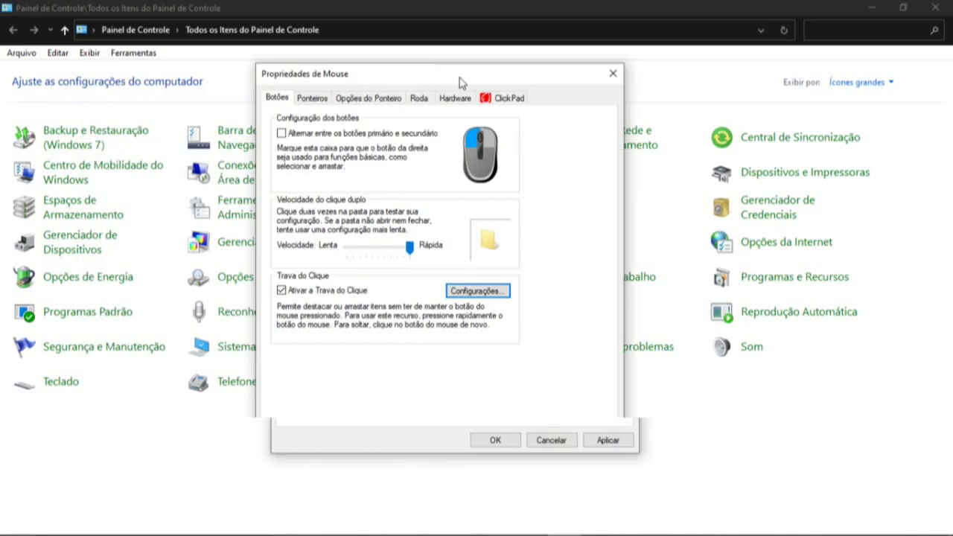
drag(459, 83, 668, 94)
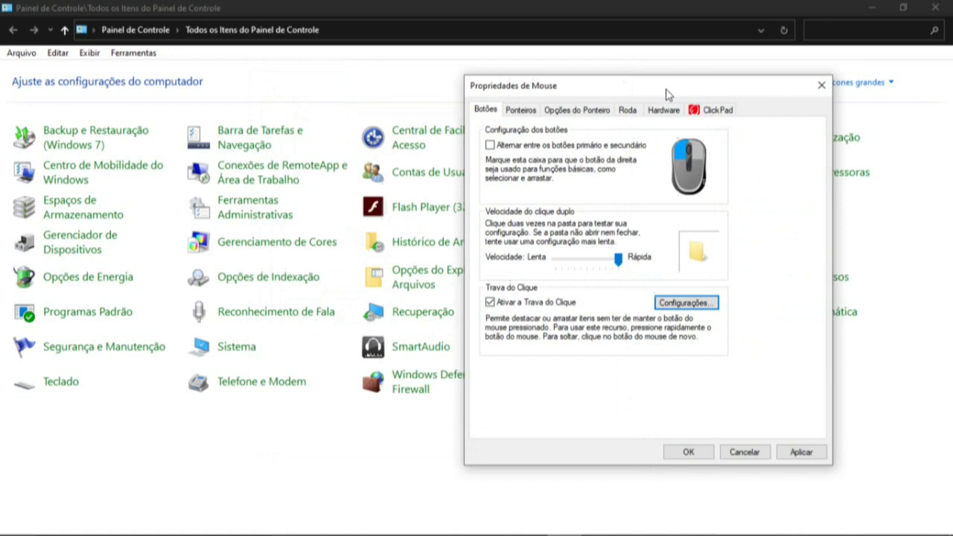
drag(667, 95, 418, 92)
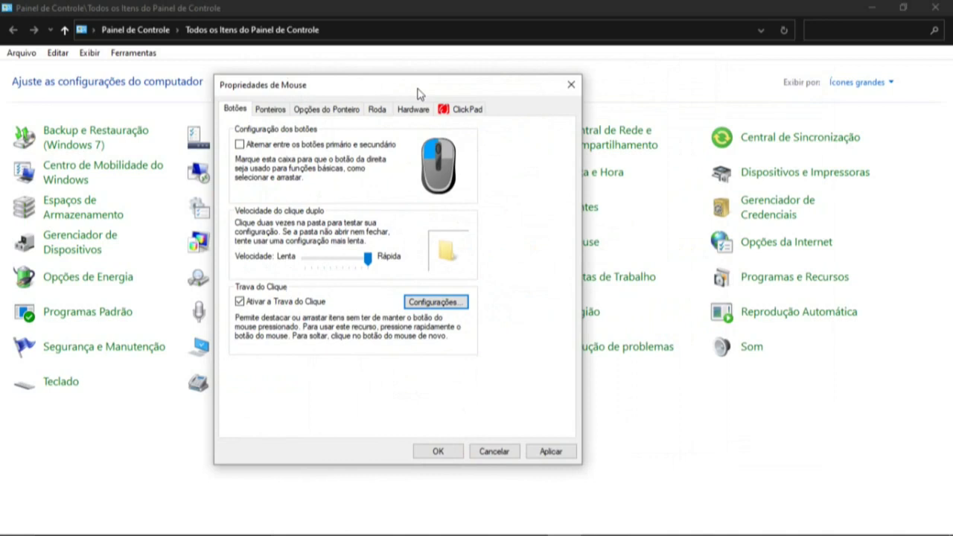
Set the ClickLock hold time to the shortest setting (Curto), confirm, and apply the mouse button settings.
click(433, 303)
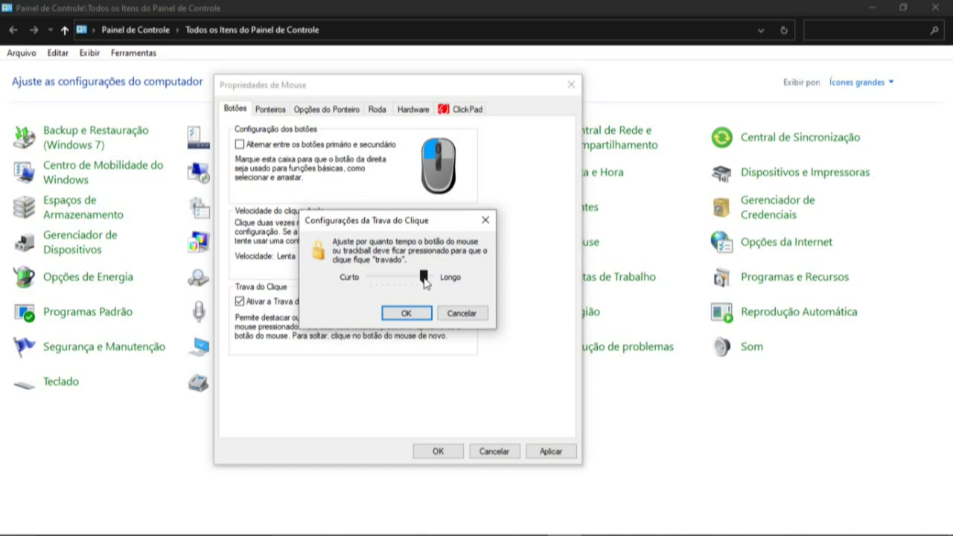
drag(424, 278, 367, 289)
click(371, 289)
click(397, 312)
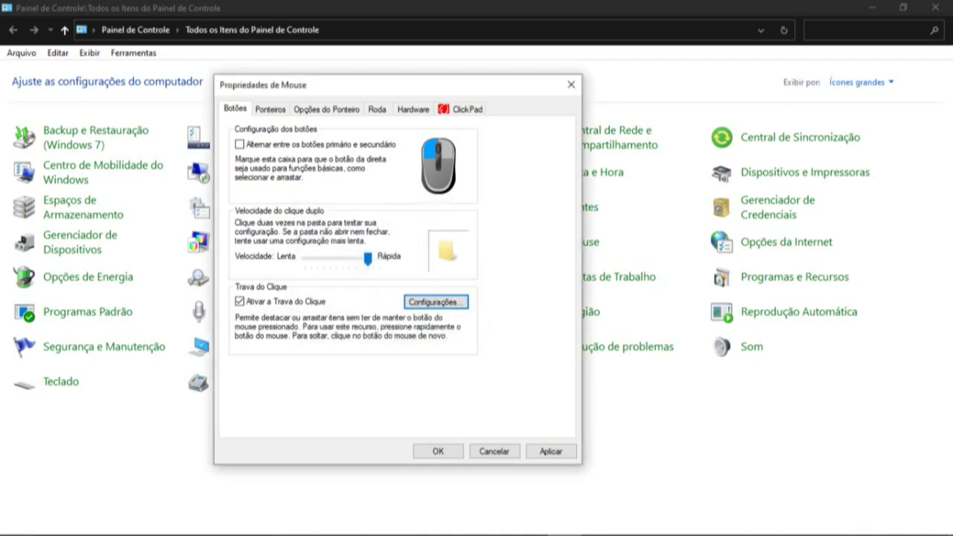
click(551, 452)
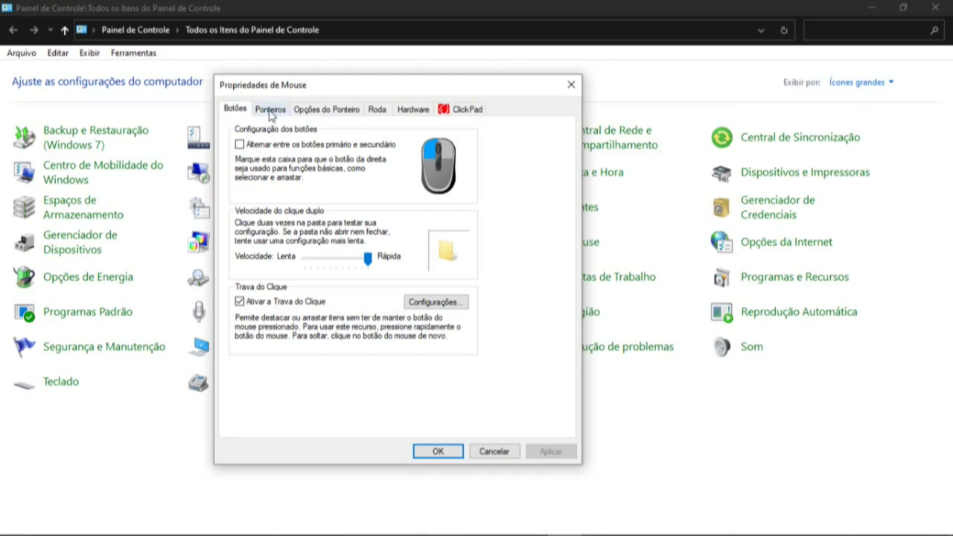
Change the mouse pointer scheme to Windows Predefinido (esquema do sistema).
click(270, 112)
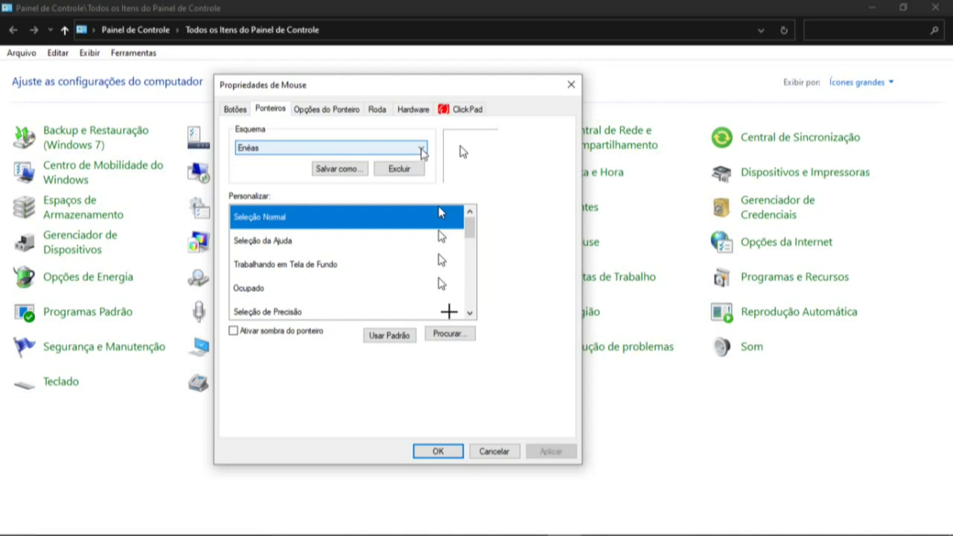
click(421, 151)
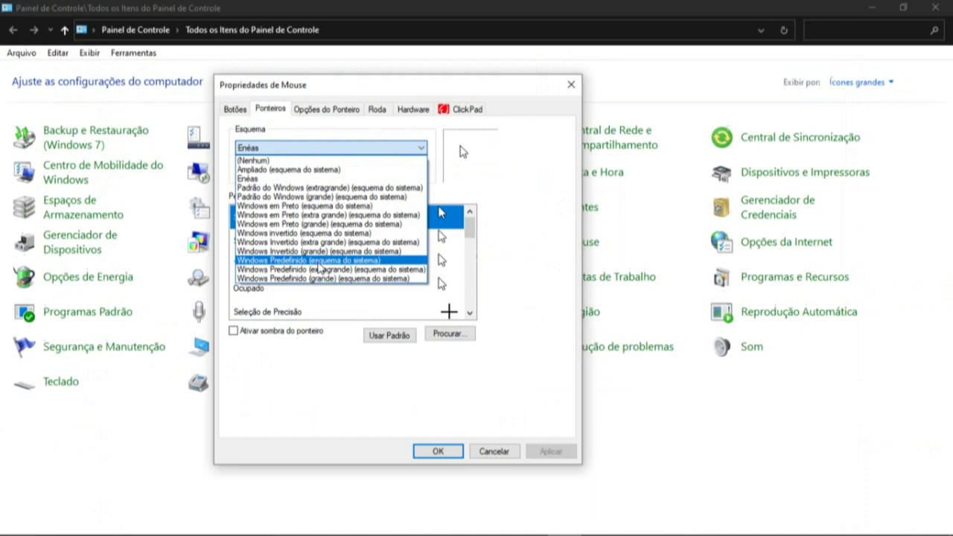
click(320, 262)
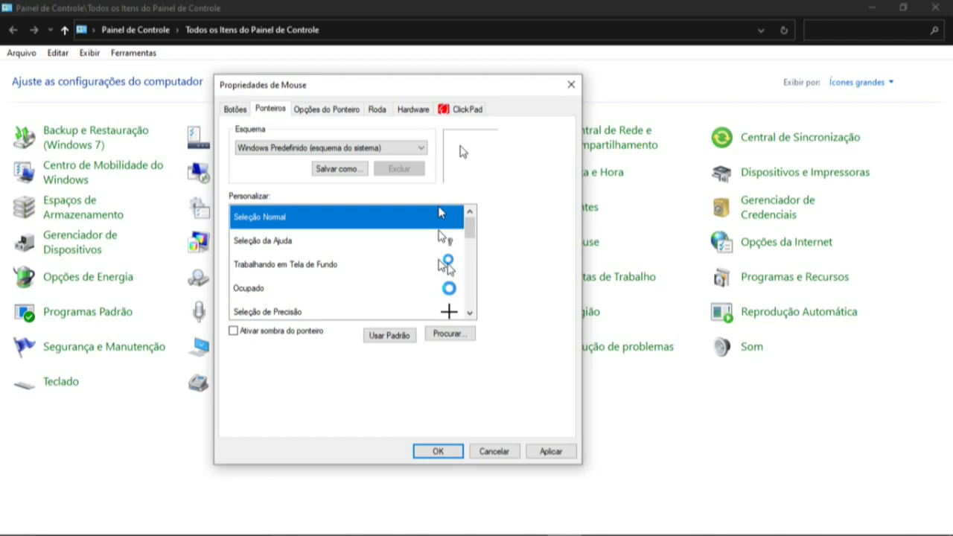
Replace the Trabalhando em Tela de Fundo pointer with the aero_arrow.cur cursor file.
click(298, 264)
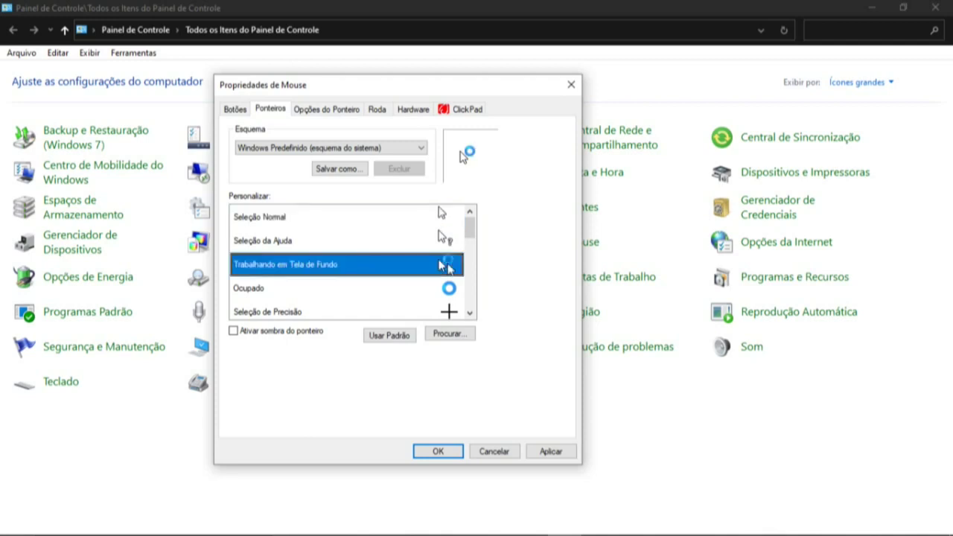
click(449, 337)
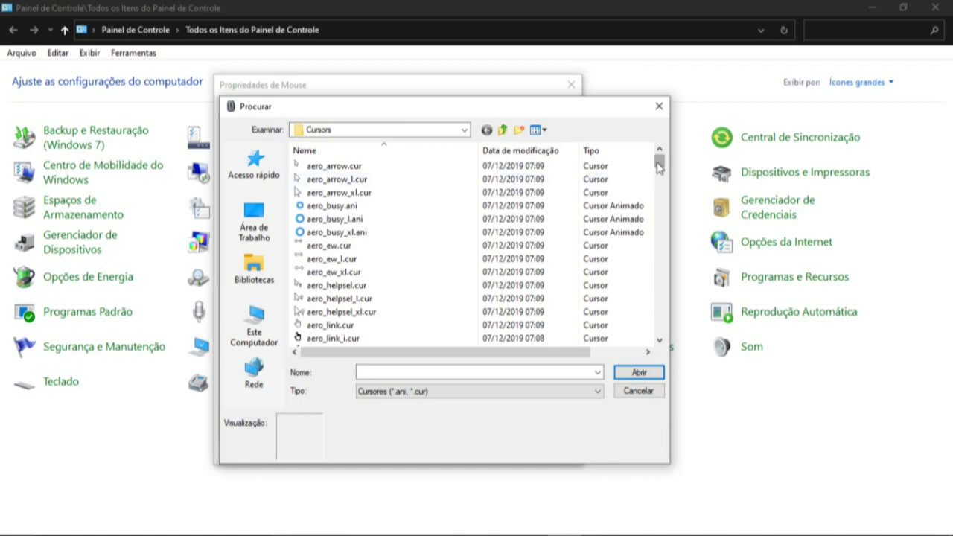
scroll(658, 165, down, 2)
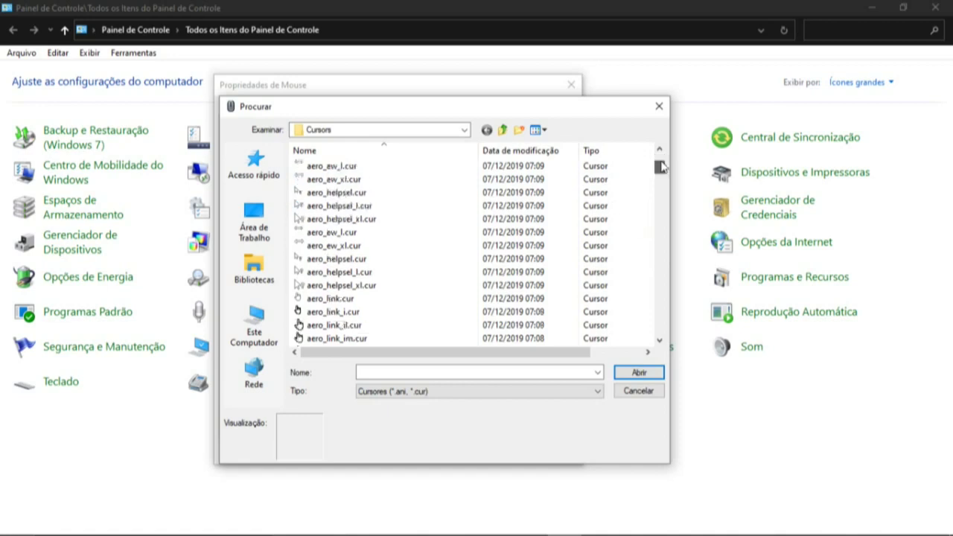
scroll(660, 166, up, 2)
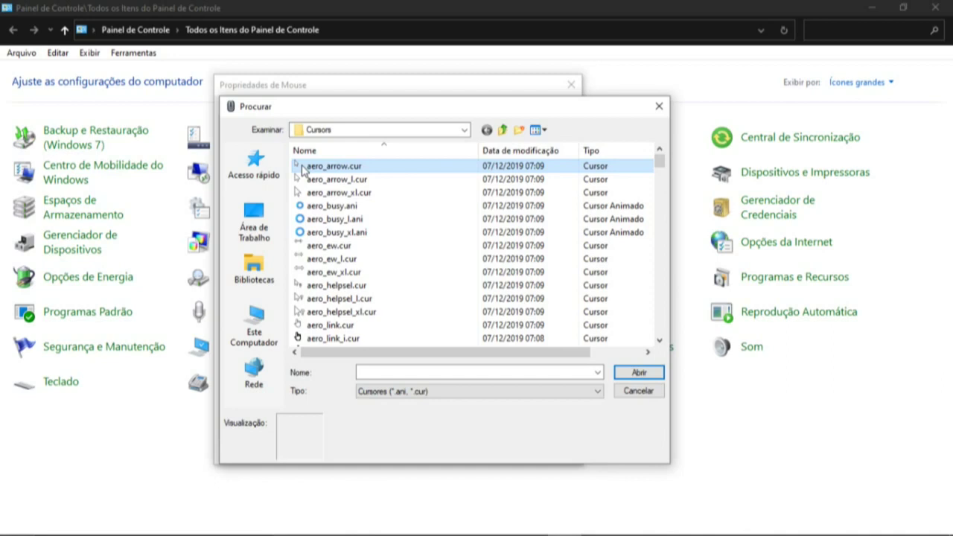
click(301, 168)
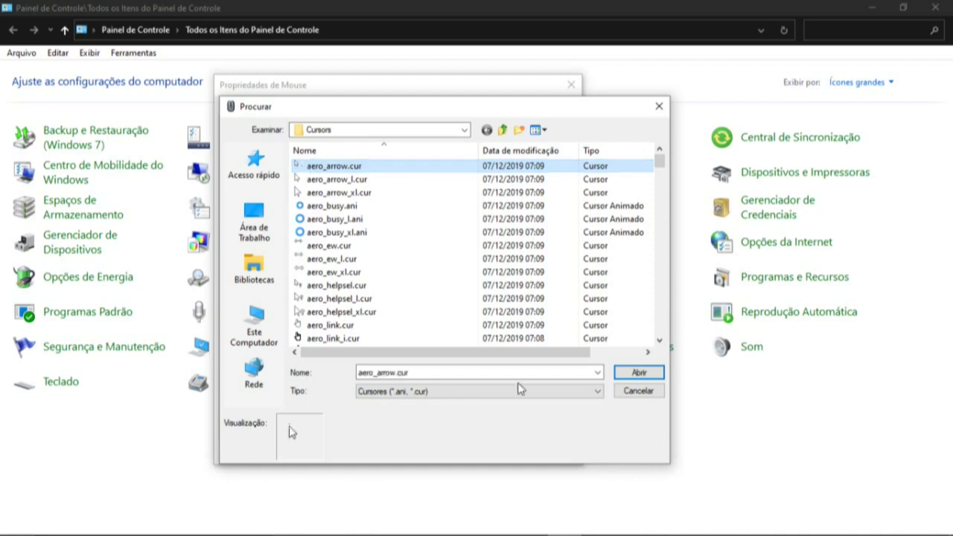
click(634, 376)
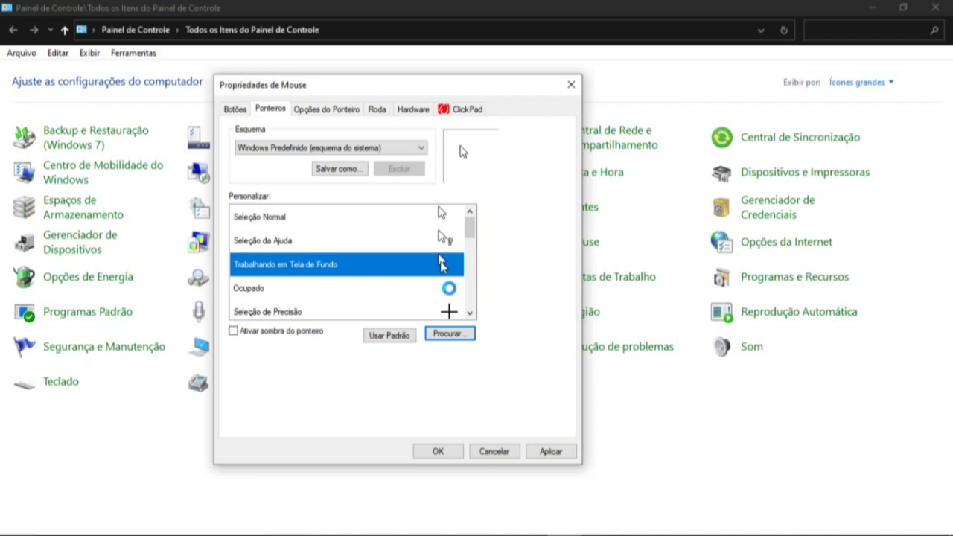
Save the customised pointer set as a new scheme named ESQUEMA NOVO and apply it.
scroll(471, 243, down, 1)
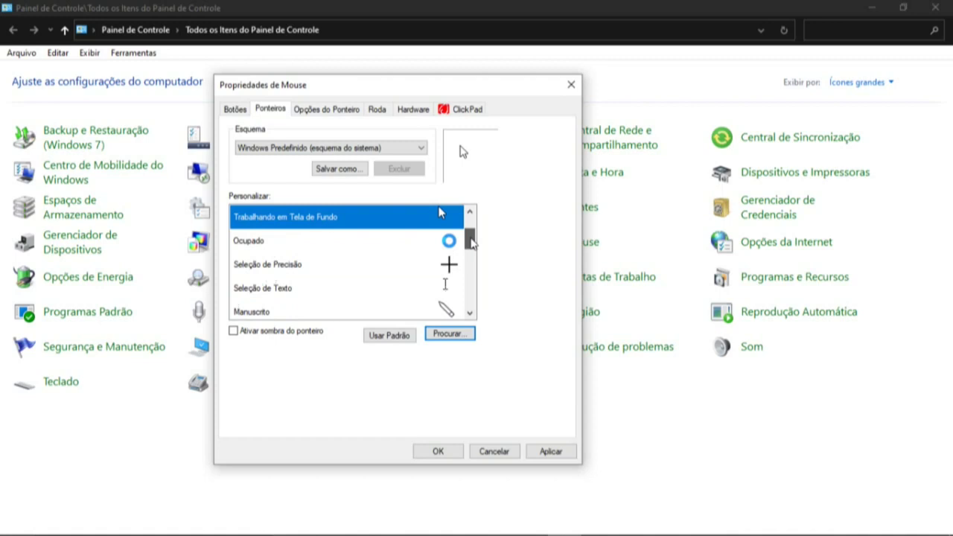
drag(471, 244, 474, 298)
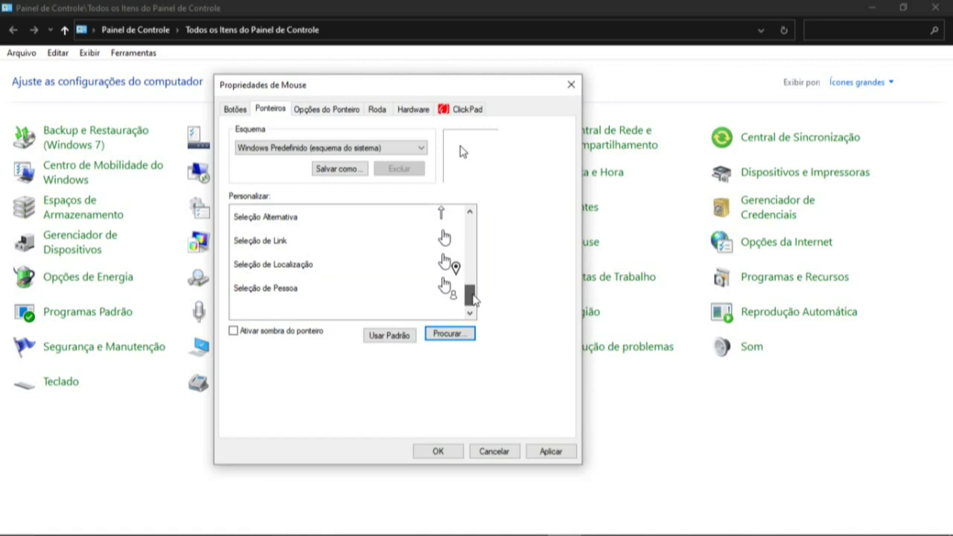
scroll(474, 298, up, 1)
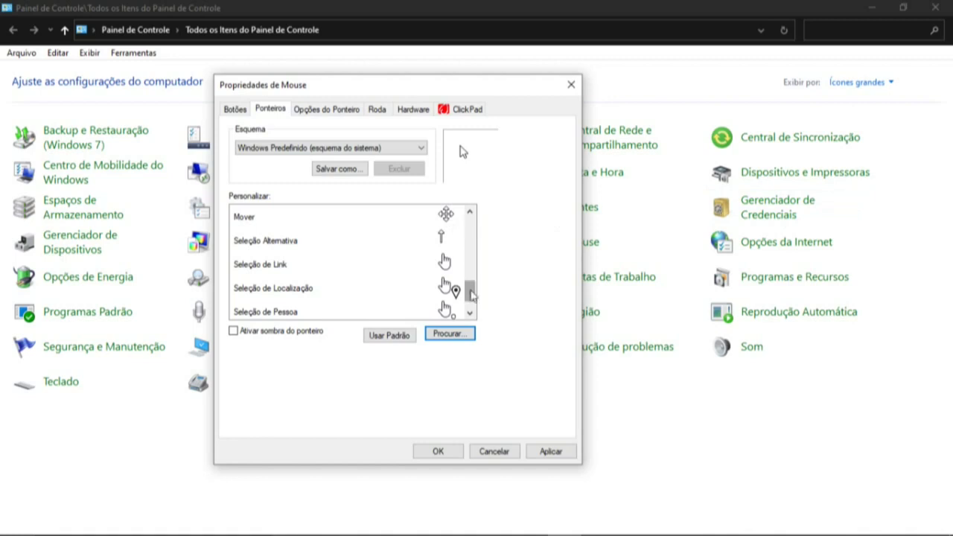
drag(471, 295, 489, 215)
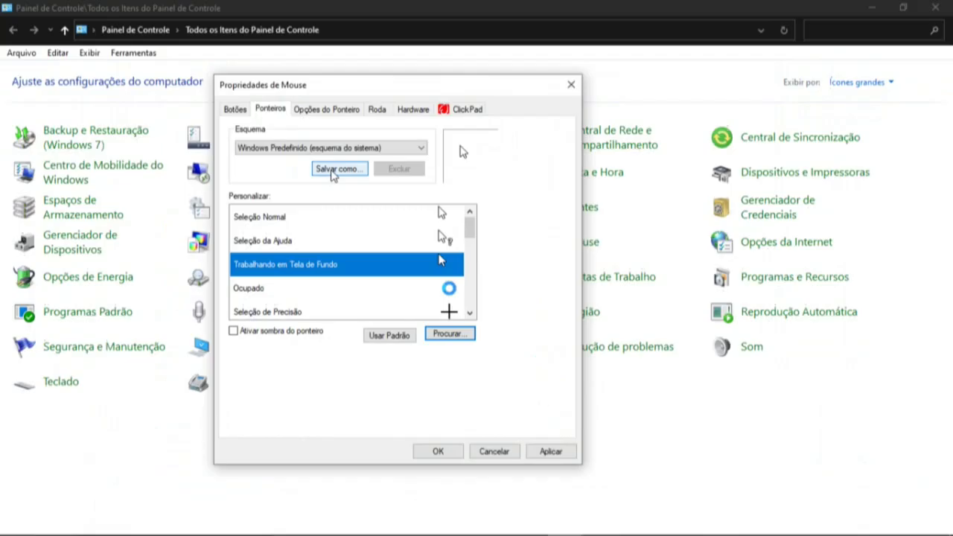
click(331, 170)
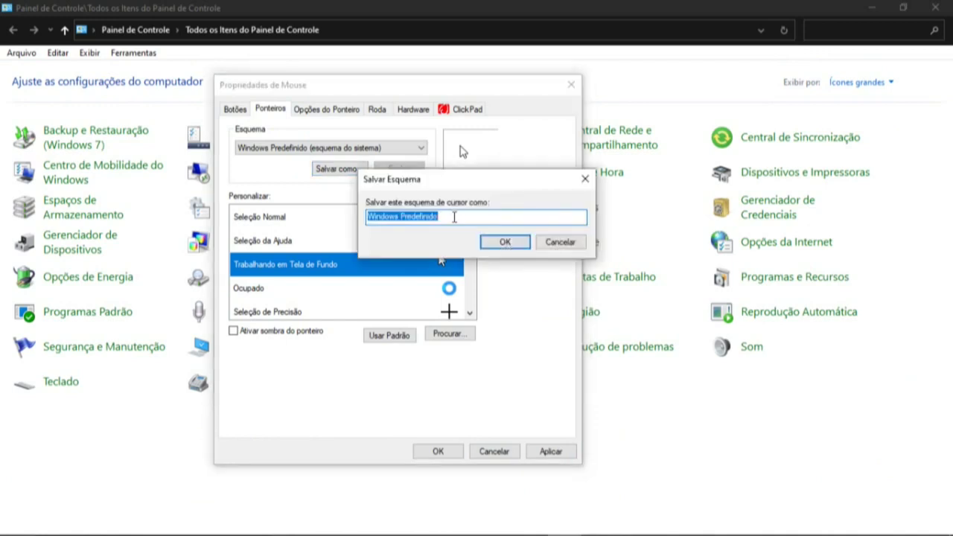
key(BackSpace)
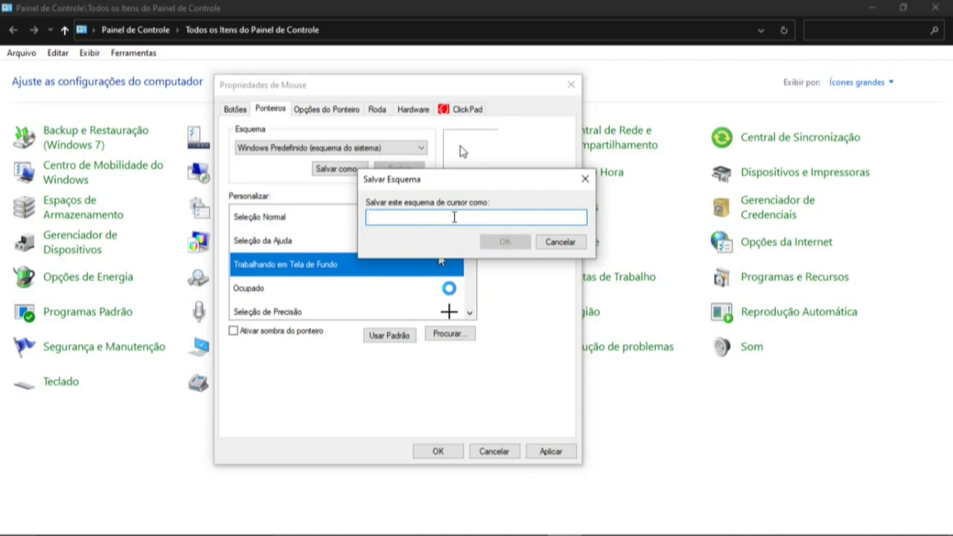
text(ESG)
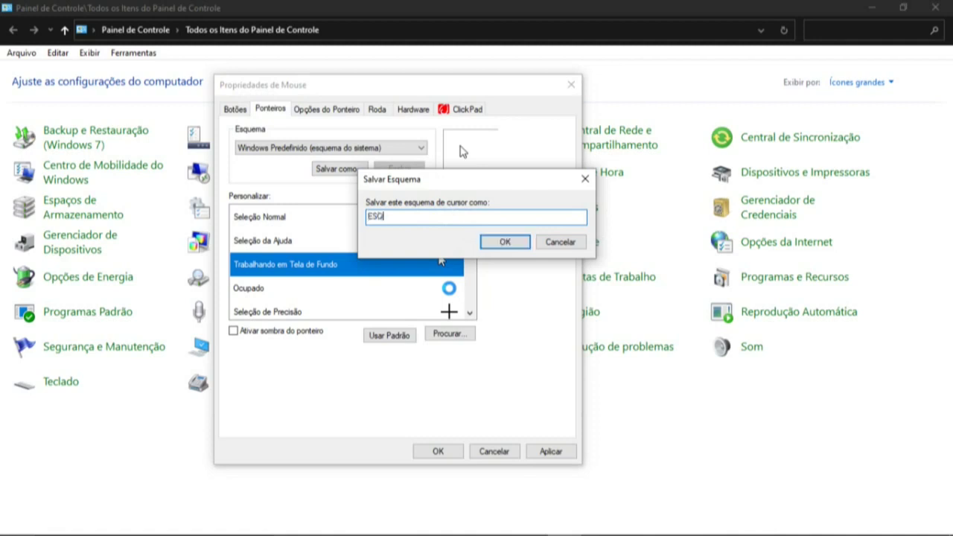
text(UEMA NOVO)
click(506, 243)
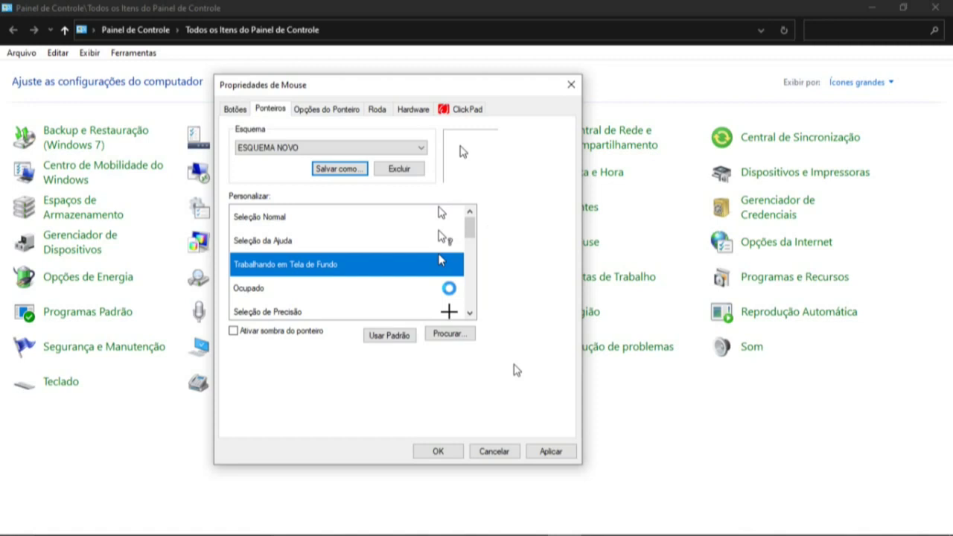
click(549, 451)
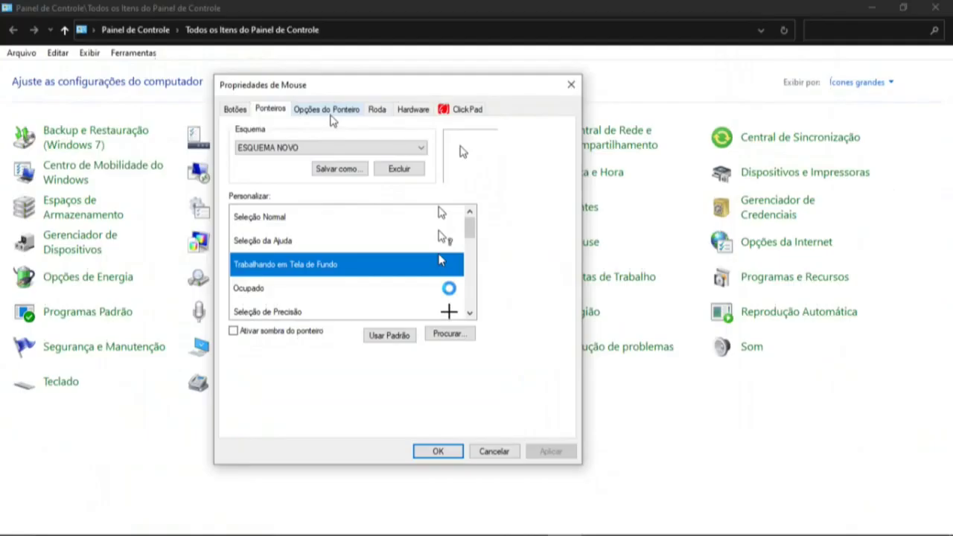
In the pointer options, try the slowest pointer speed (Lenta) and some intermediate speeds, and return it to the fastest setting (Rápida).
click(328, 106)
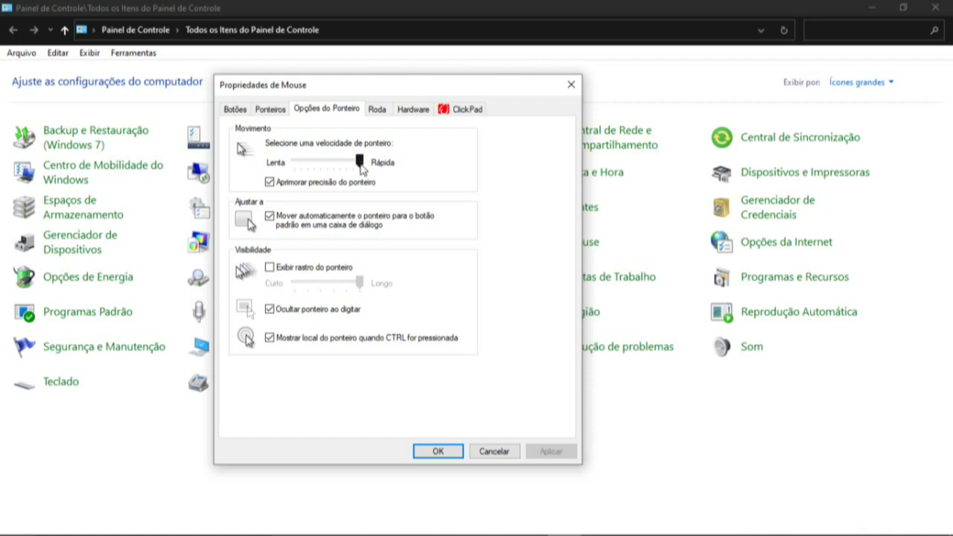
drag(360, 162, 295, 167)
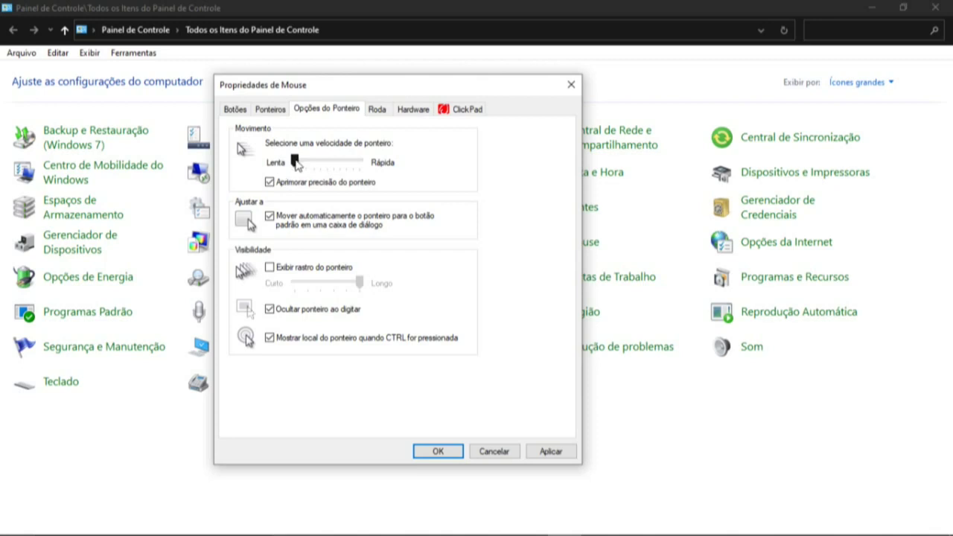
drag(295, 160, 301, 160)
drag(301, 162, 321, 162)
drag(321, 165, 362, 167)
Set the pointer speed in the Synaptics ClickPad settings to the fastest value (Rápido) and confirm.
click(463, 112)
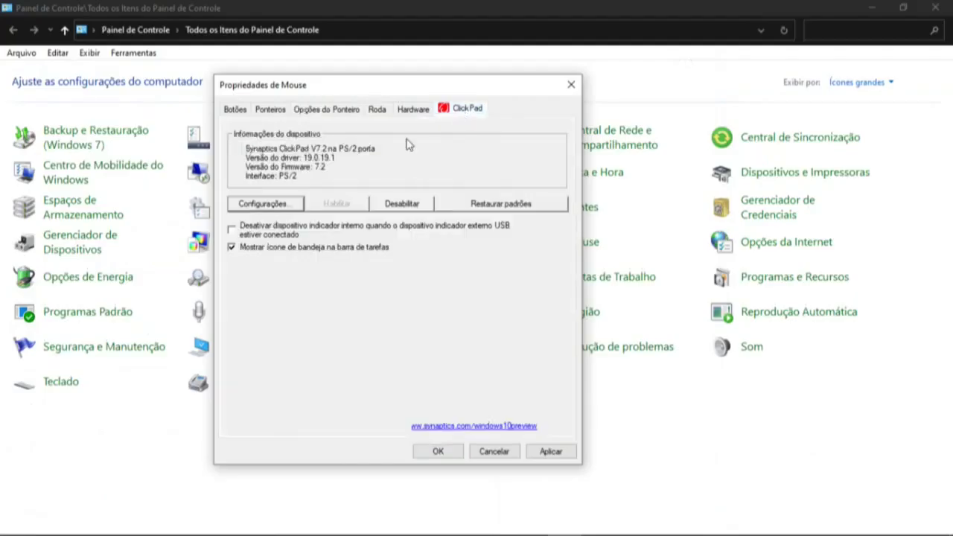
click(267, 209)
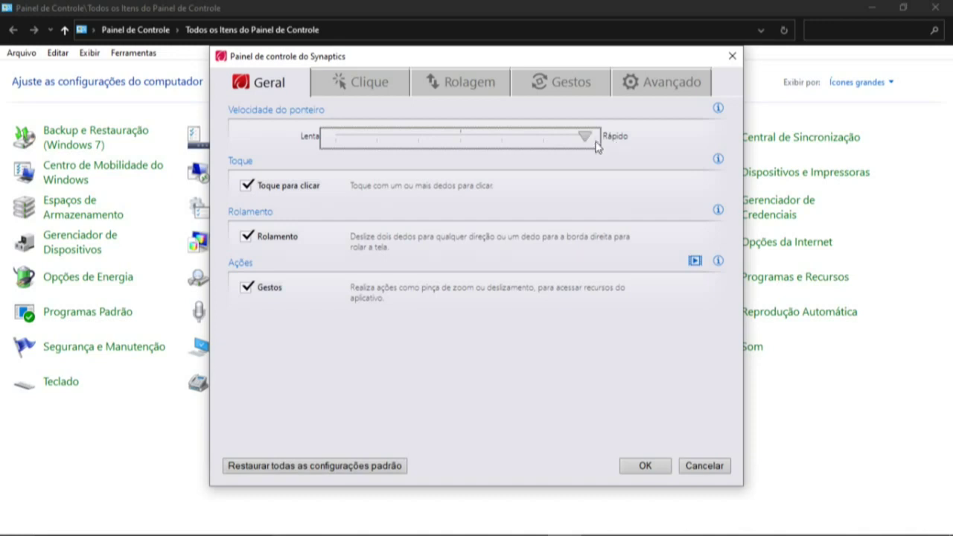
mouse_move(584, 138)
mouse_down()
mouse_move(462, 146)
mouse_move(593, 148)
mouse_up()
click(642, 464)
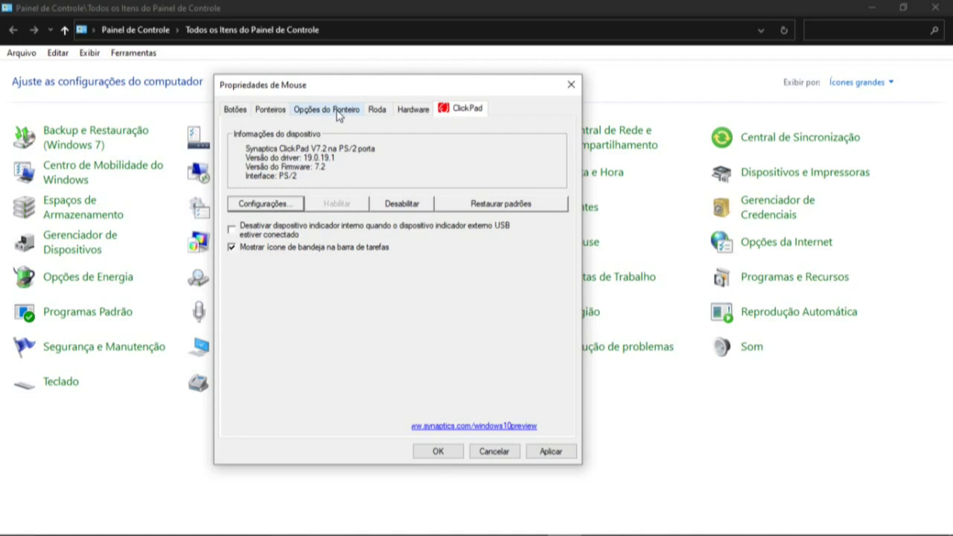
Switch Aprimorar precisão do ponteiro off and back on, apply the pointer options, and close the mouse properties.
click(337, 112)
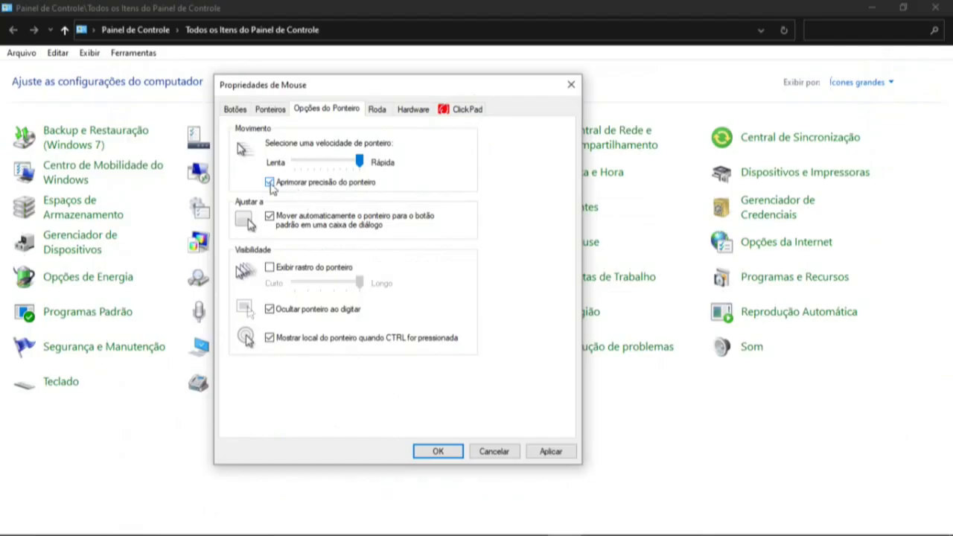
click(269, 183)
click(269, 183)
click(534, 449)
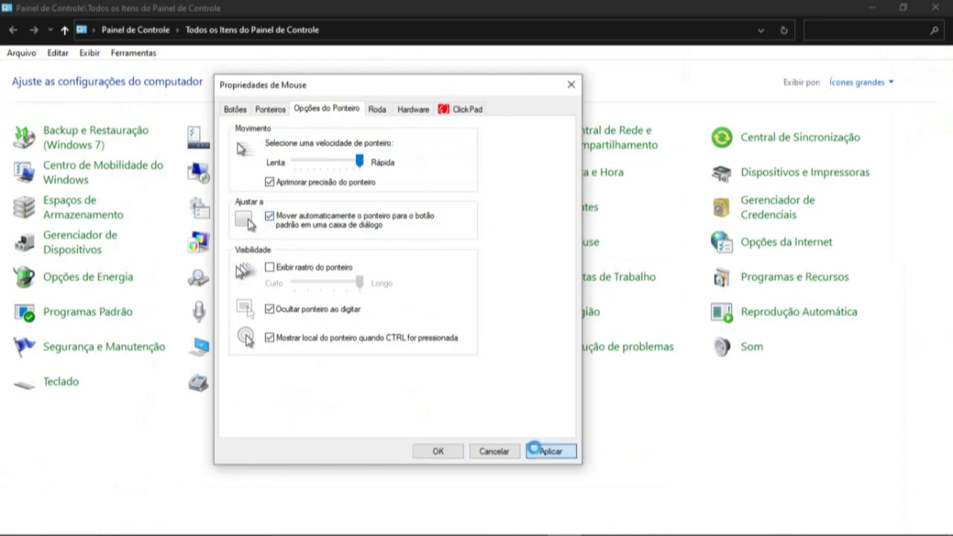
click(452, 451)
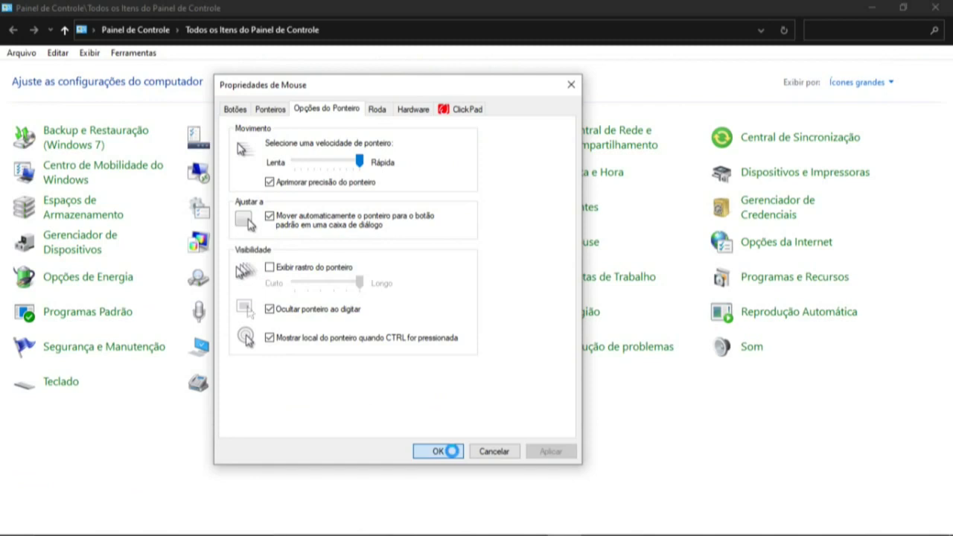
click(452, 451)
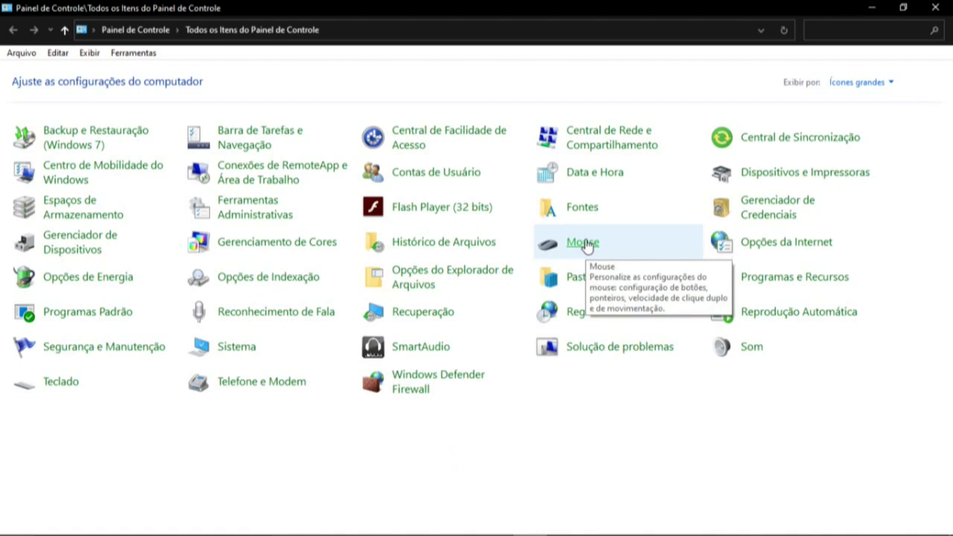
Reopen the mouse properties, disable automatically moving the pointer to the default button in dialog boxes, and apply and confirm the change.
click(585, 243)
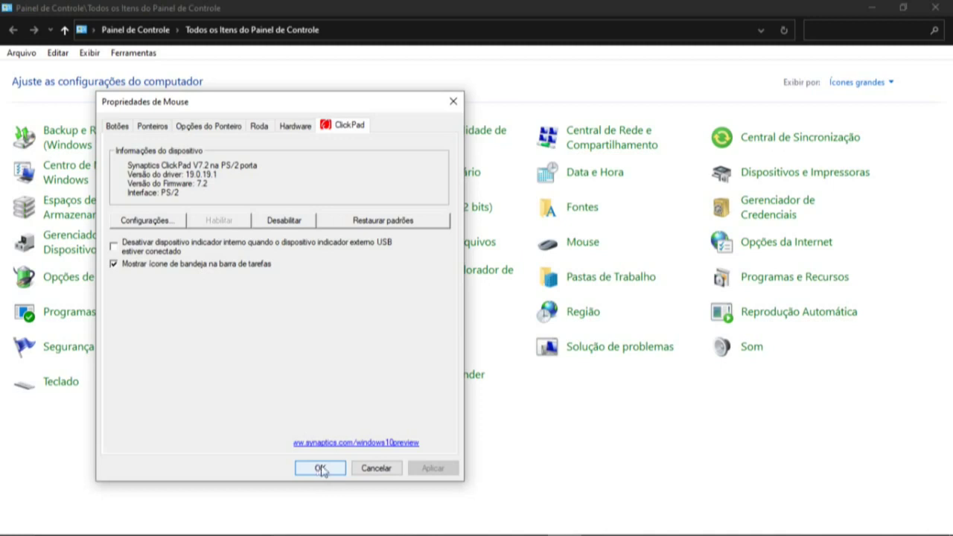
click(321, 468)
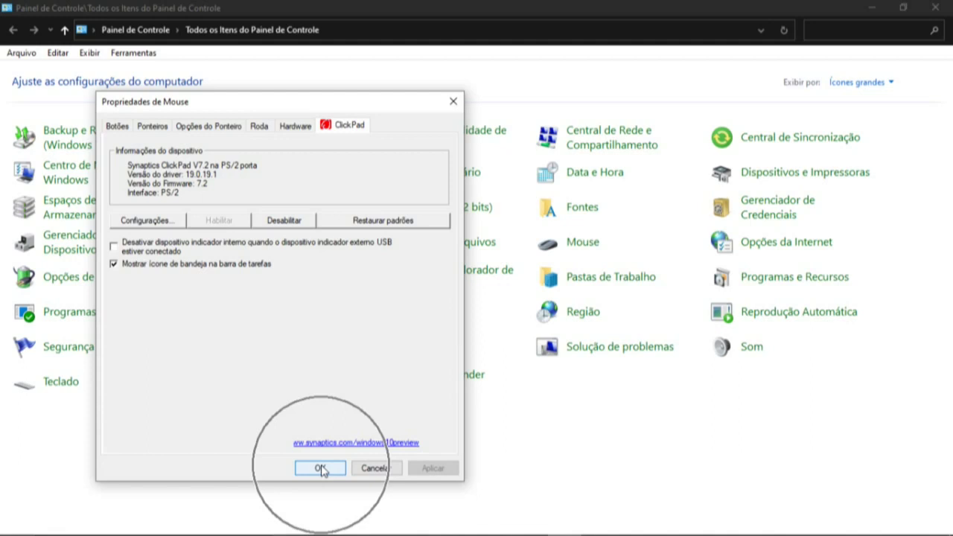
click(208, 126)
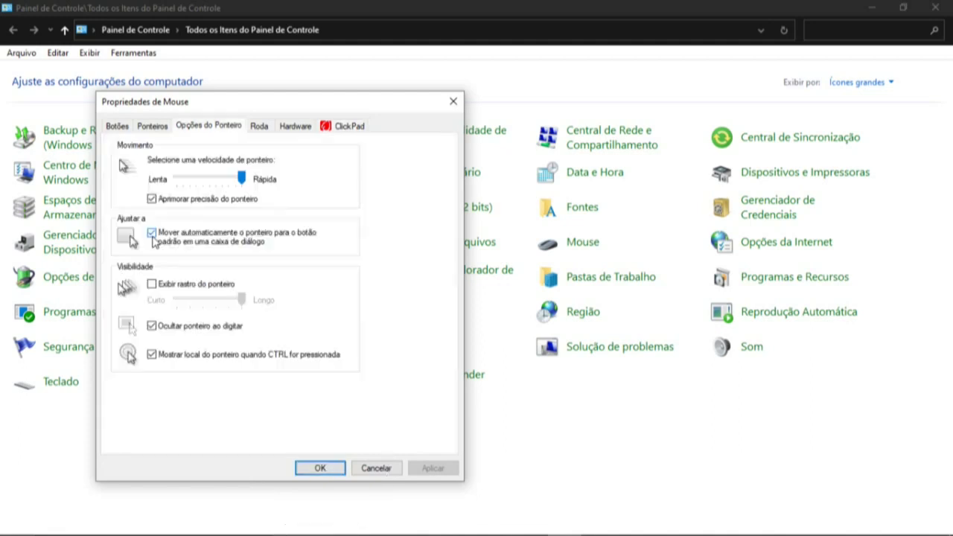
click(152, 236)
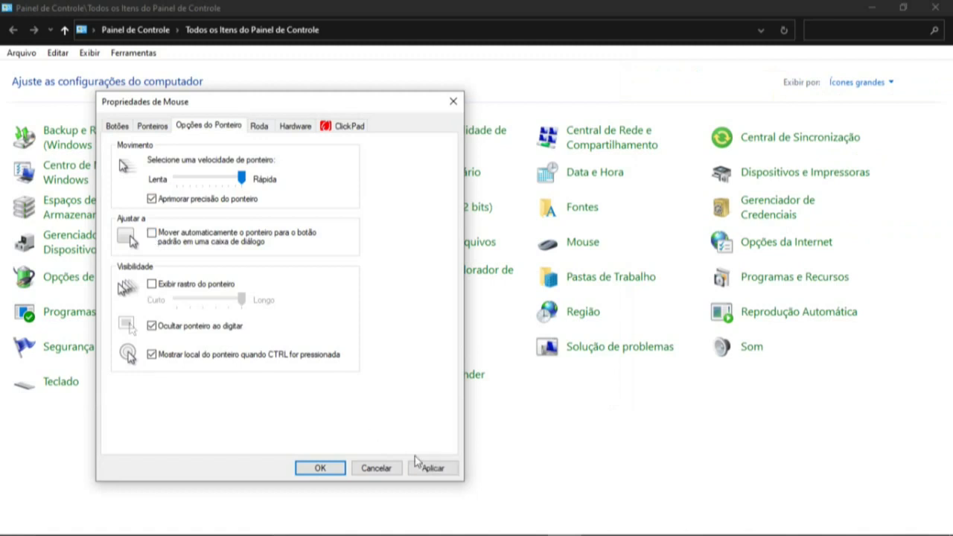
click(423, 467)
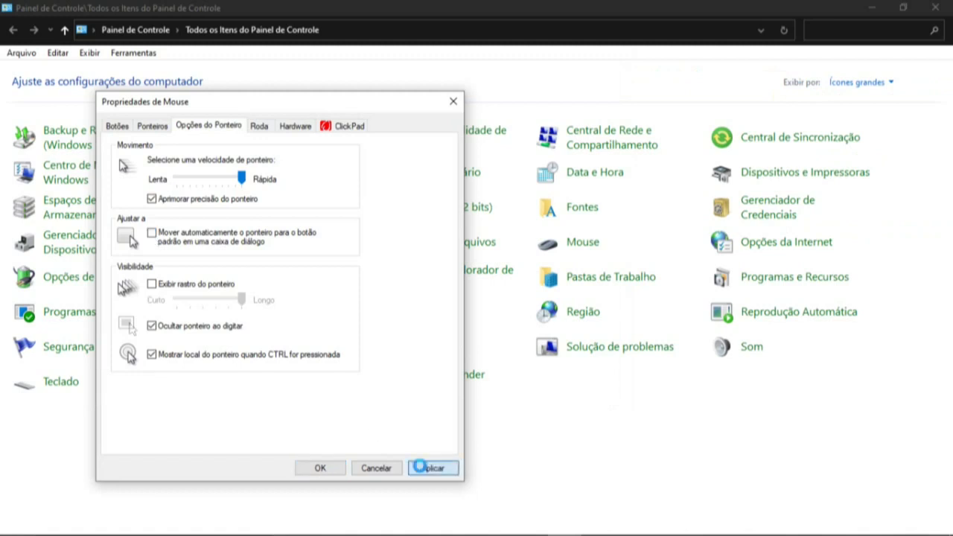
click(335, 468)
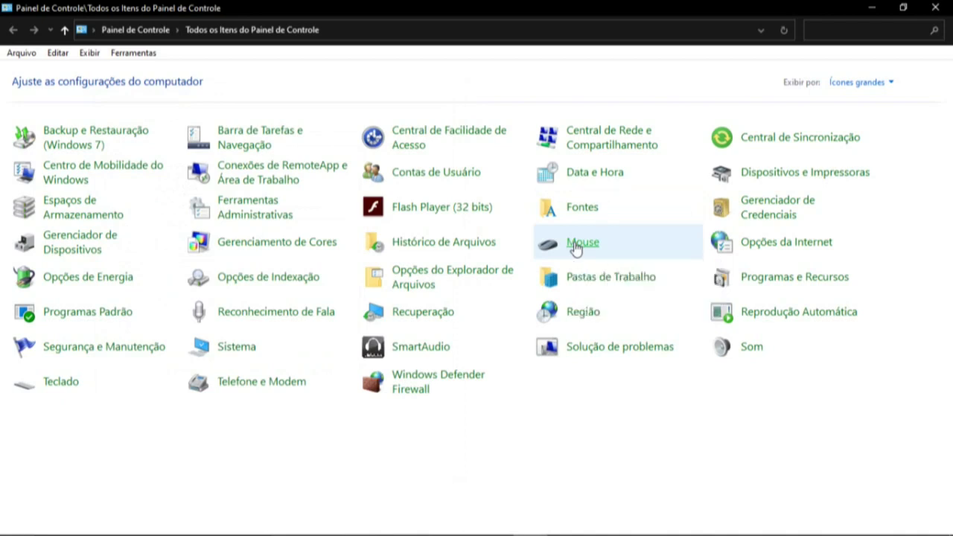
Reopen the mouse properties, test the pointer location indicator, and re-enable automatically moving the pointer to the default button in dialog boxes.
click(575, 248)
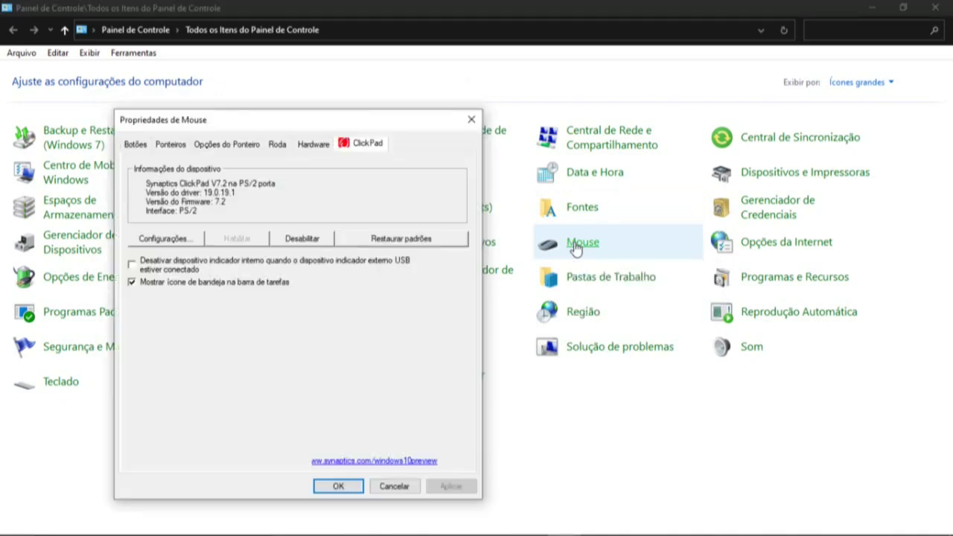
click(576, 248)
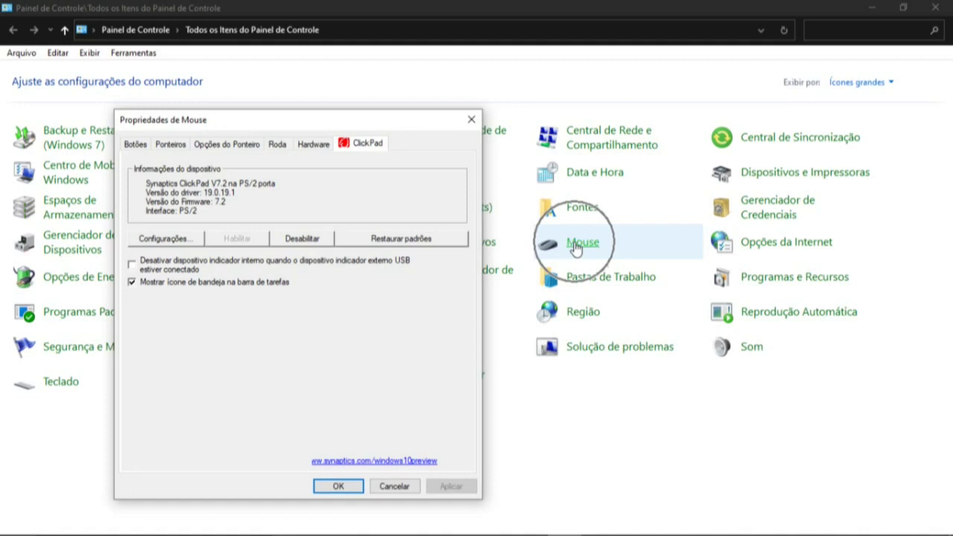
click(575, 247)
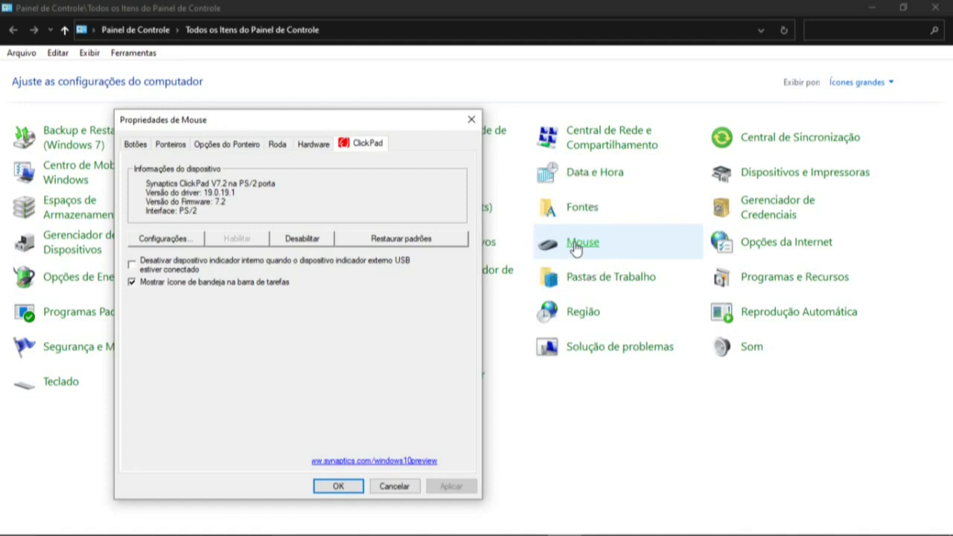
click(575, 248)
click(576, 248)
click(575, 247)
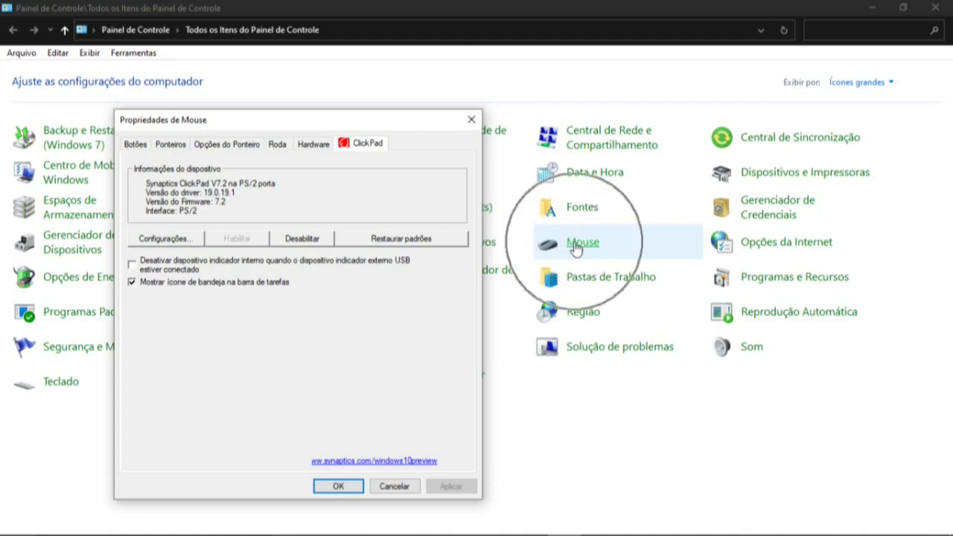
click(576, 247)
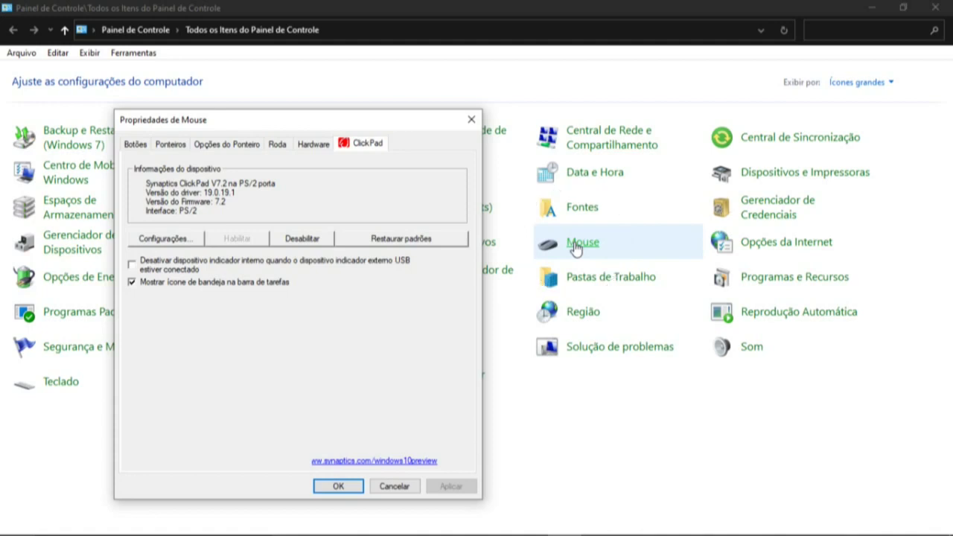
click(221, 146)
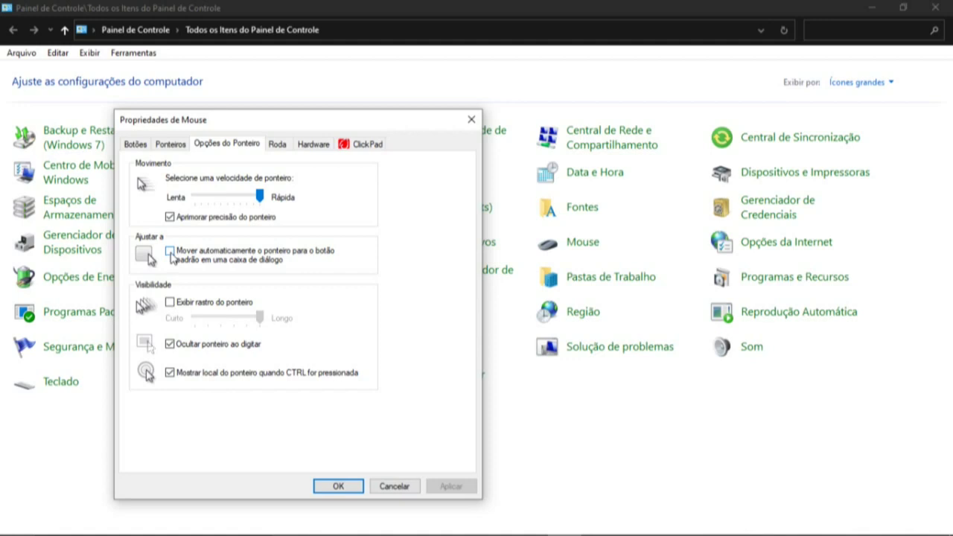
click(171, 255)
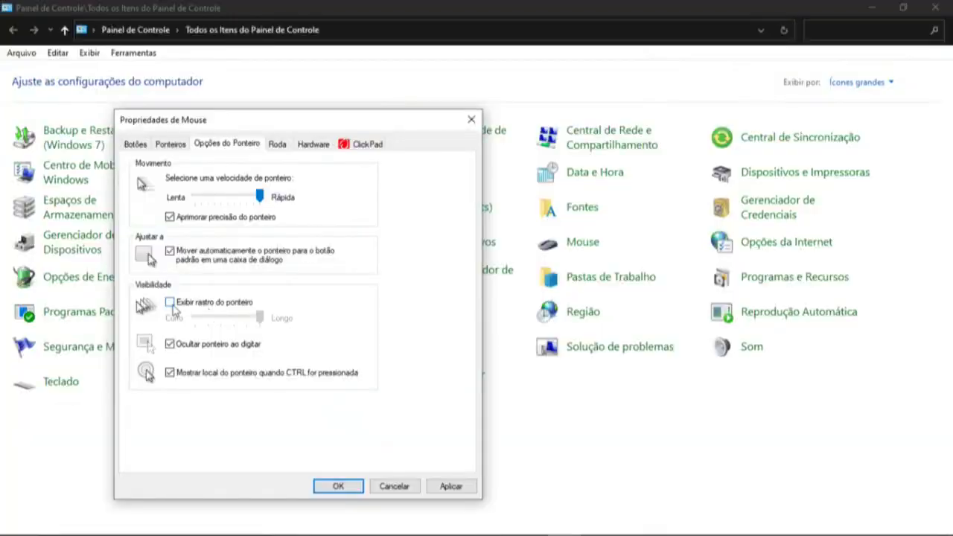
Try the pointer trail (Exibir rastro do ponteiro) at shorter and medium lengths, and turn the trail off again.
click(172, 306)
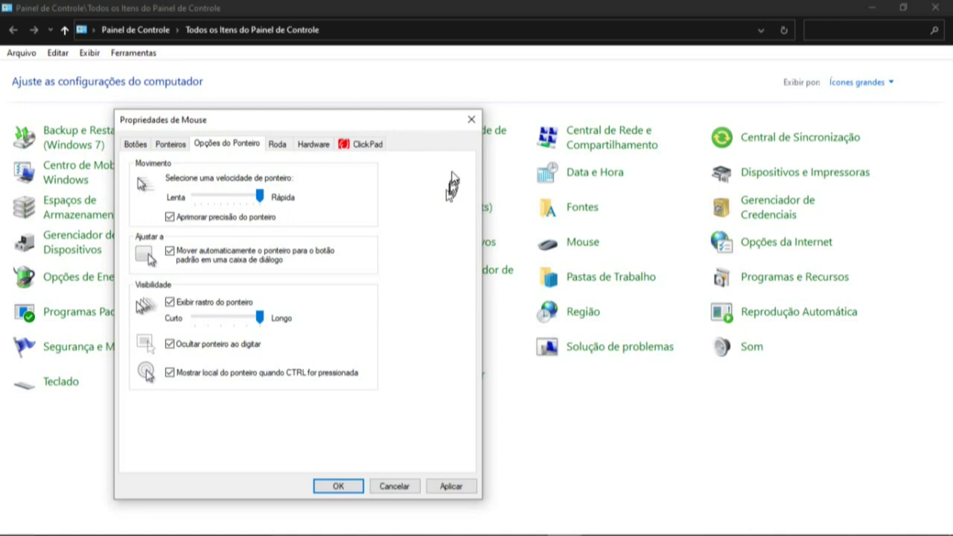
drag(259, 318, 195, 320)
drag(195, 320, 223, 325)
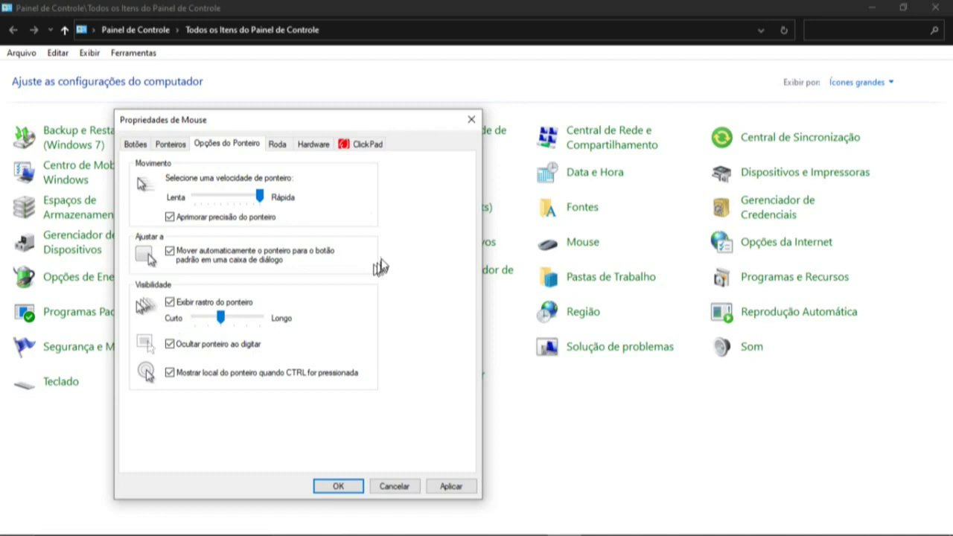
drag(219, 319, 222, 320)
drag(222, 321, 219, 318)
click(171, 303)
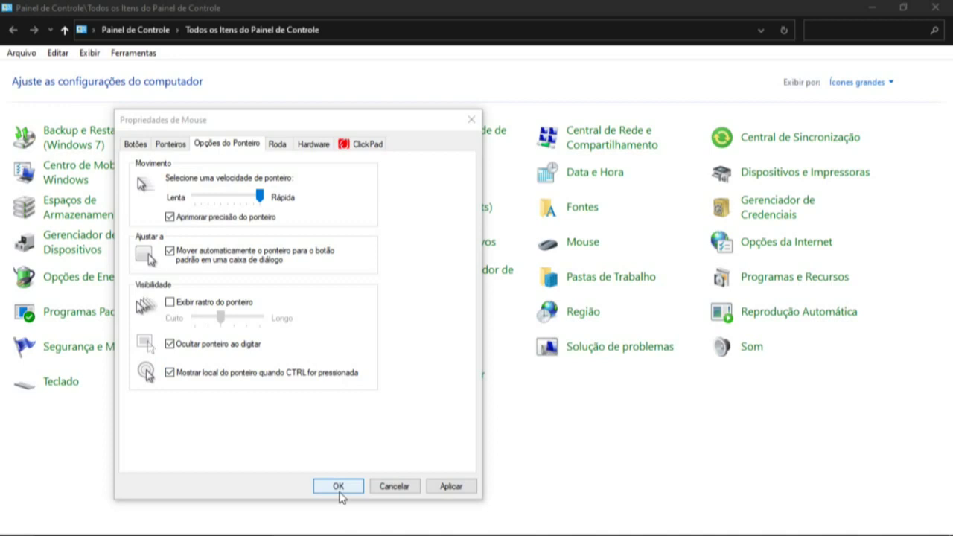
Test the pointer location indicator with the pointer resting at the OK button.
key(ctrl)
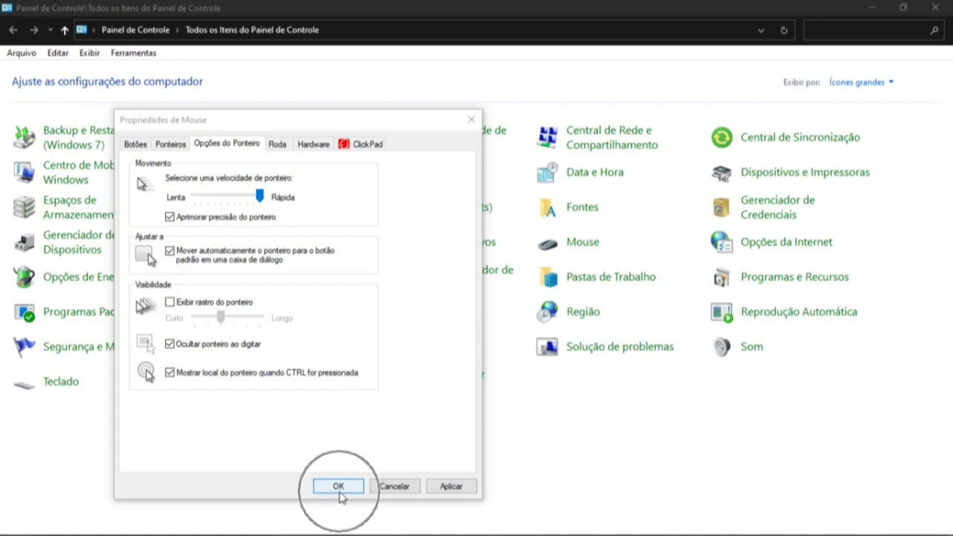
Test the pointer location indicator at the OK button and over the Control Panel items, and apply the pointer options.
key(ctrl)
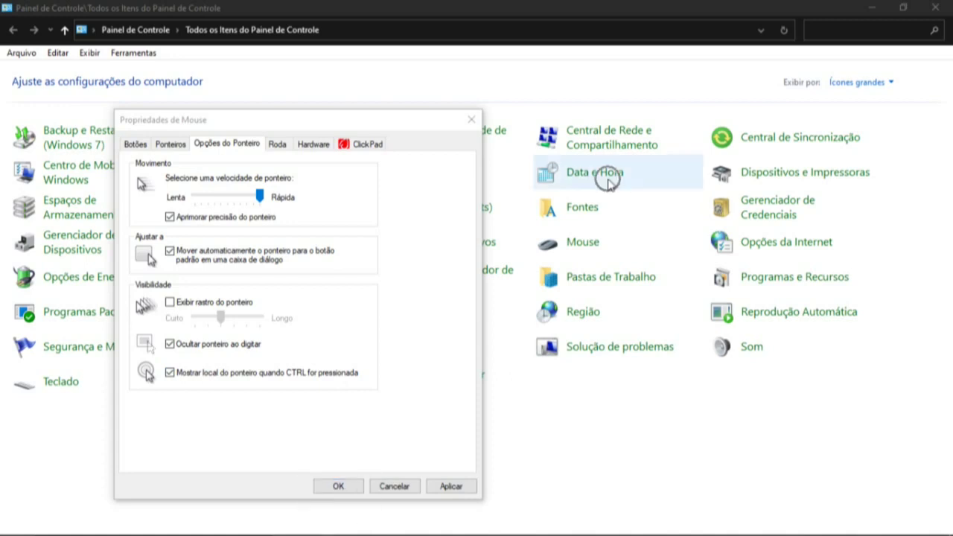
key(ctrl)
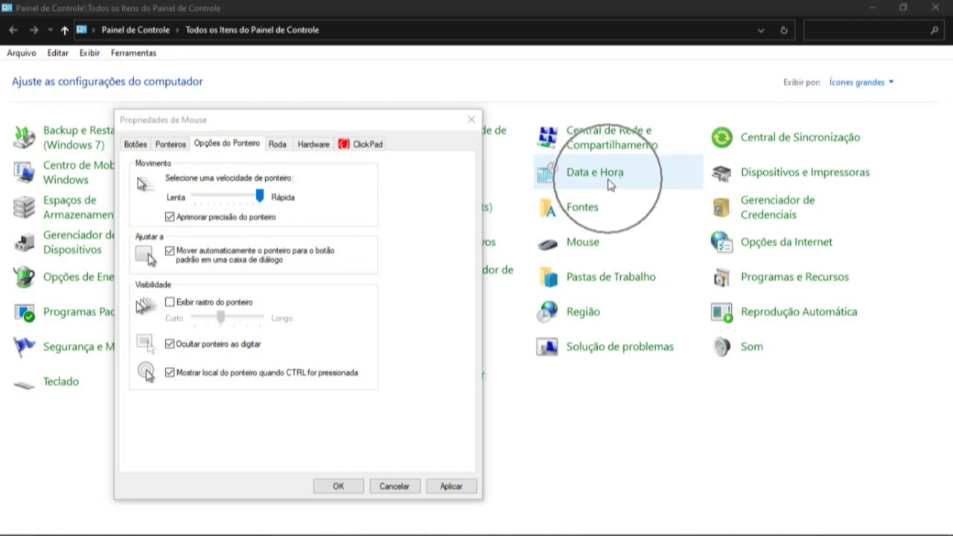
key(ctrl)
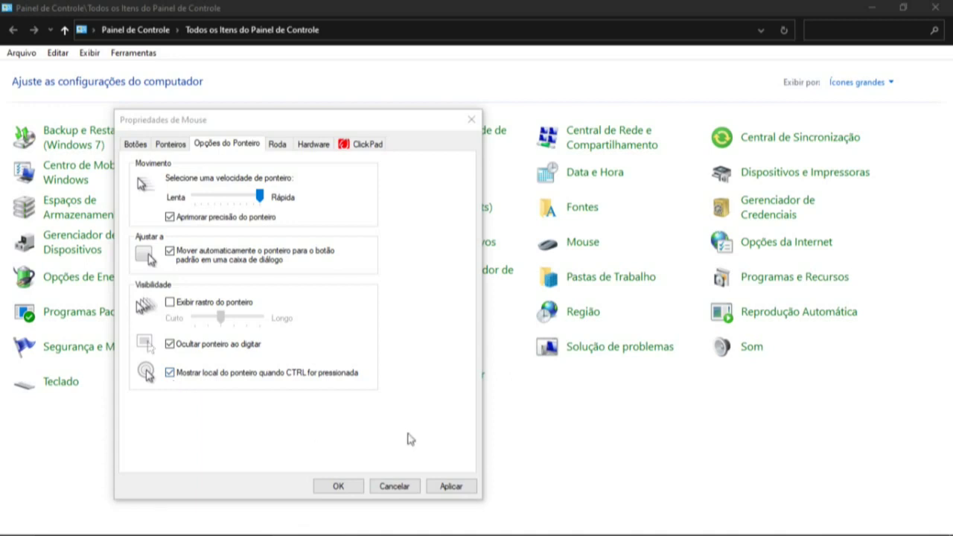
click(451, 486)
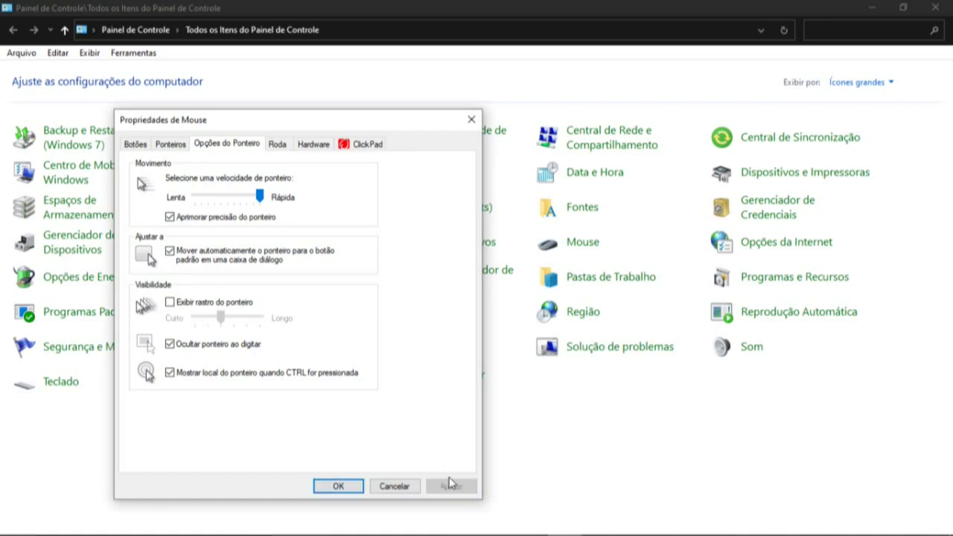
View the mouse wheel settings and test scrolling up and down File Explorer's navigation pane, returning to the mouse properties.
click(277, 146)
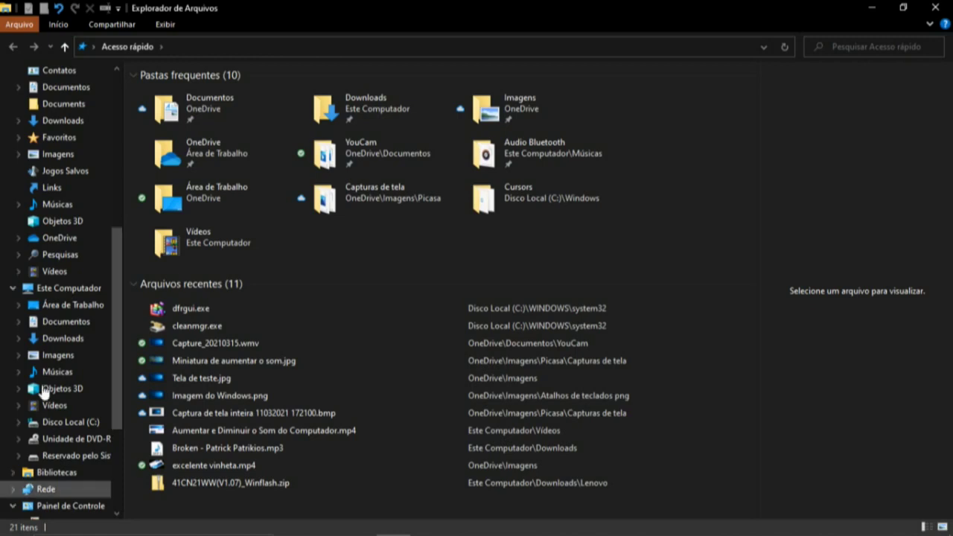
drag(117, 336, 119, 181)
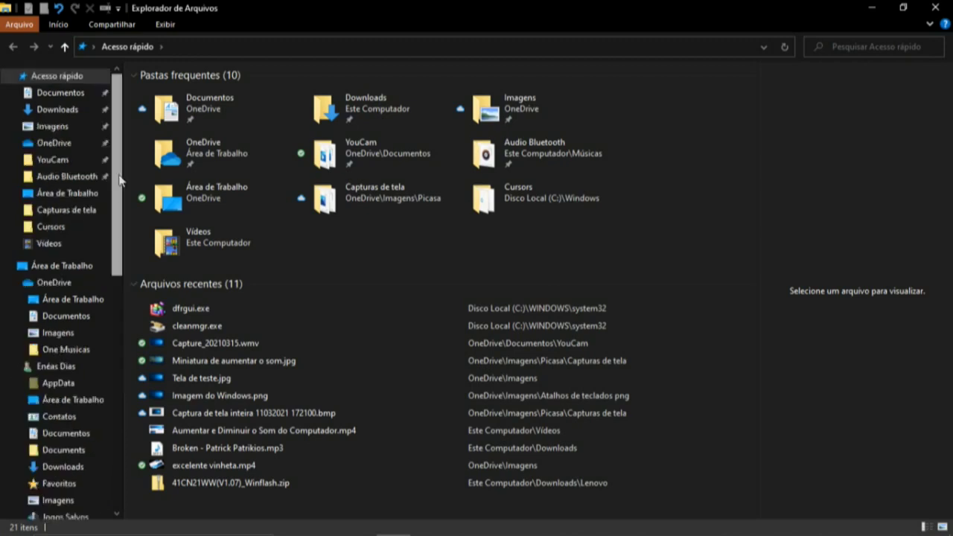
scroll(123, 198, down, 1)
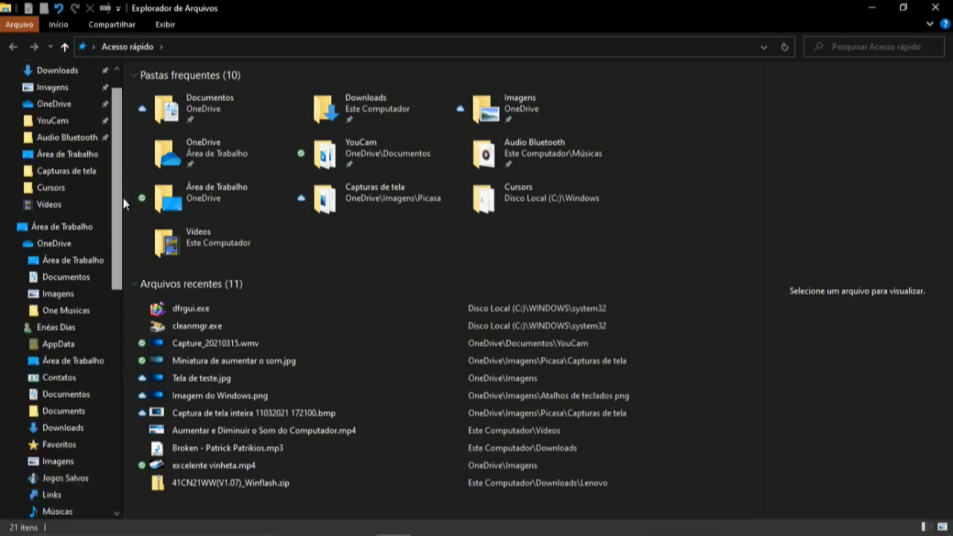
scroll(123, 197, down, 3)
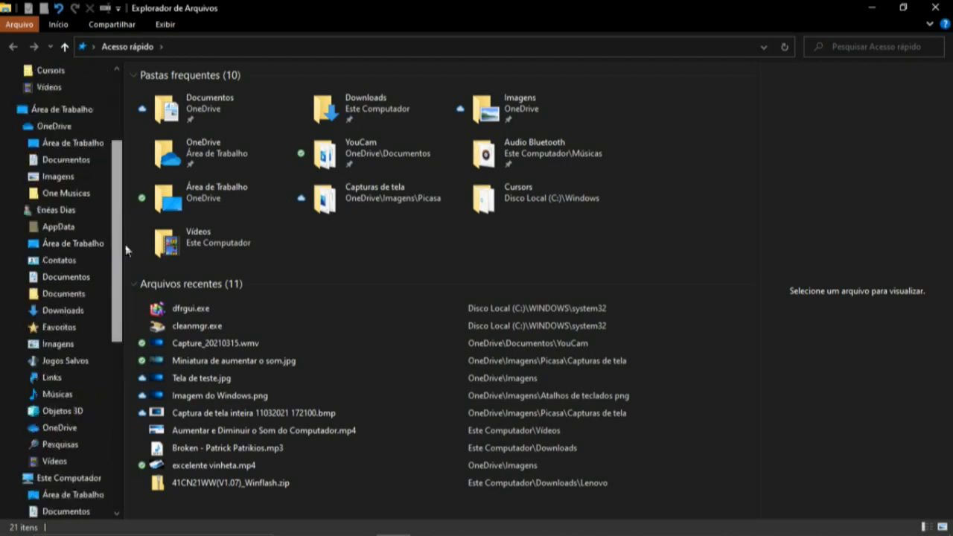
scroll(124, 209, up, 2)
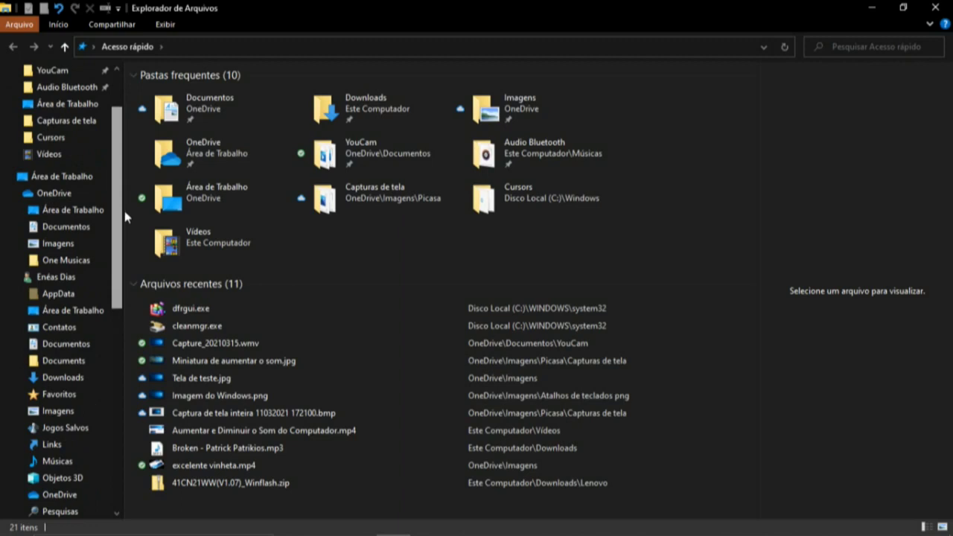
drag(123, 207, 125, 356)
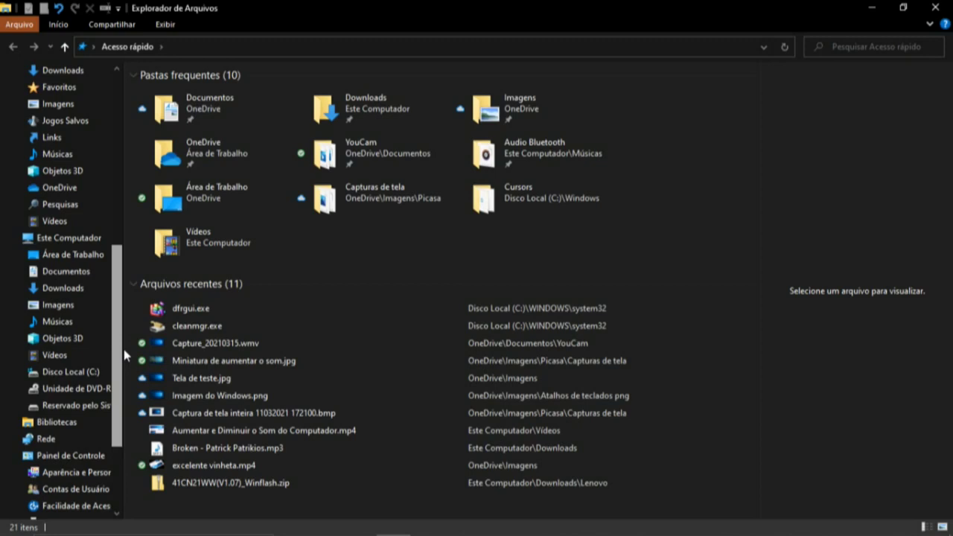
drag(123, 350, 122, 128)
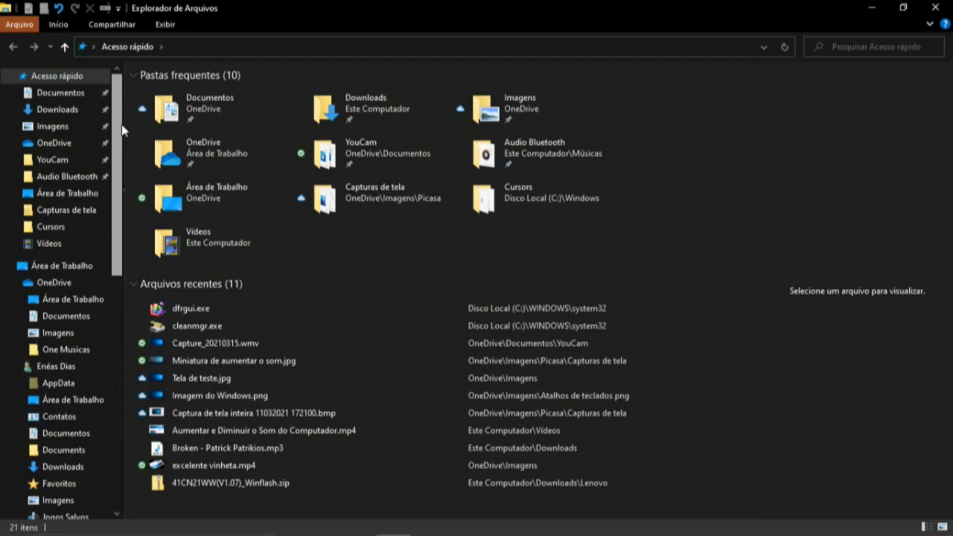
drag(123, 129, 122, 286)
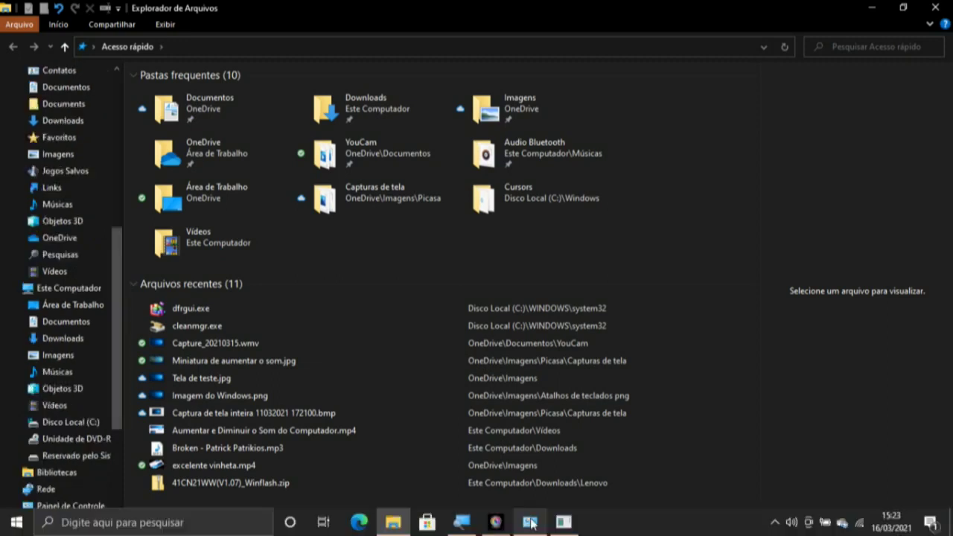
click(531, 523)
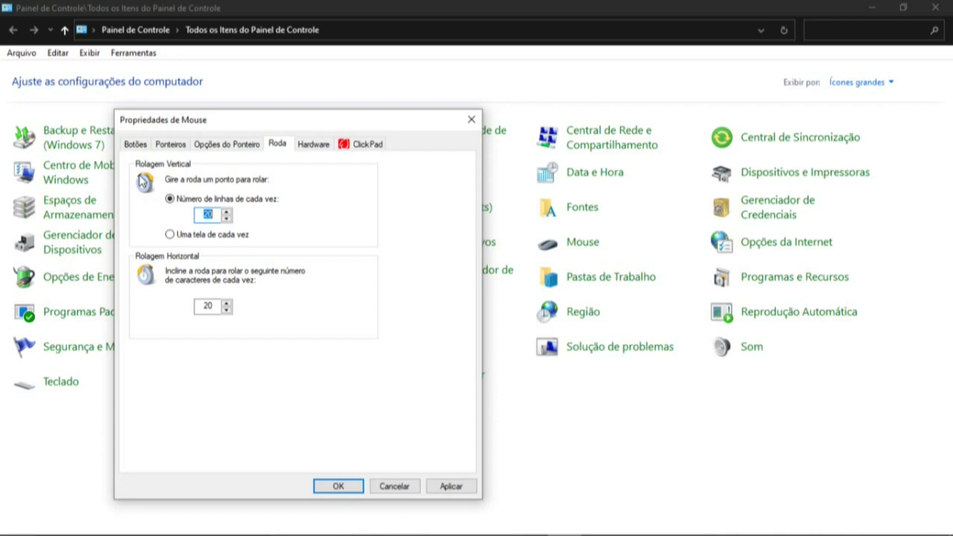
Examine the general options in the Synaptics ClickPad settings and close them with confirmation.
click(368, 146)
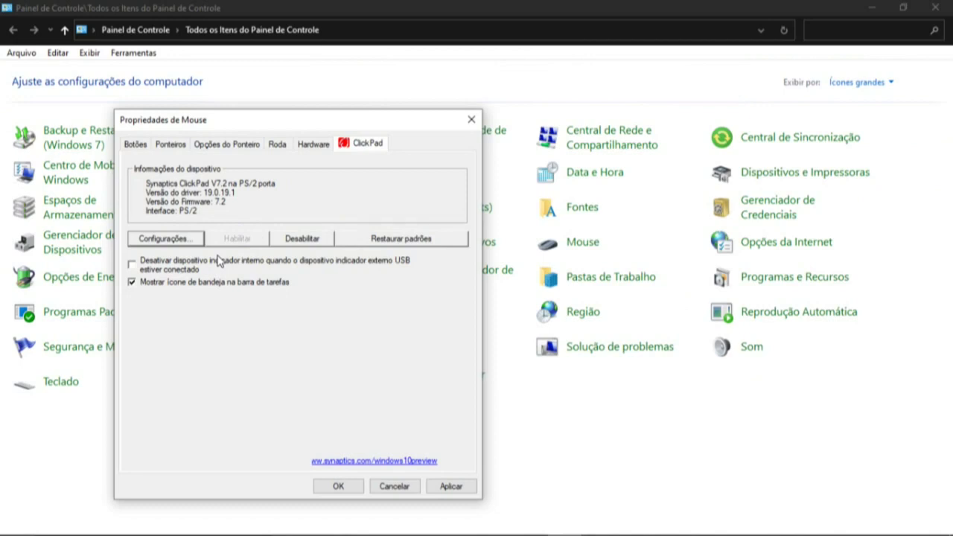
click(177, 245)
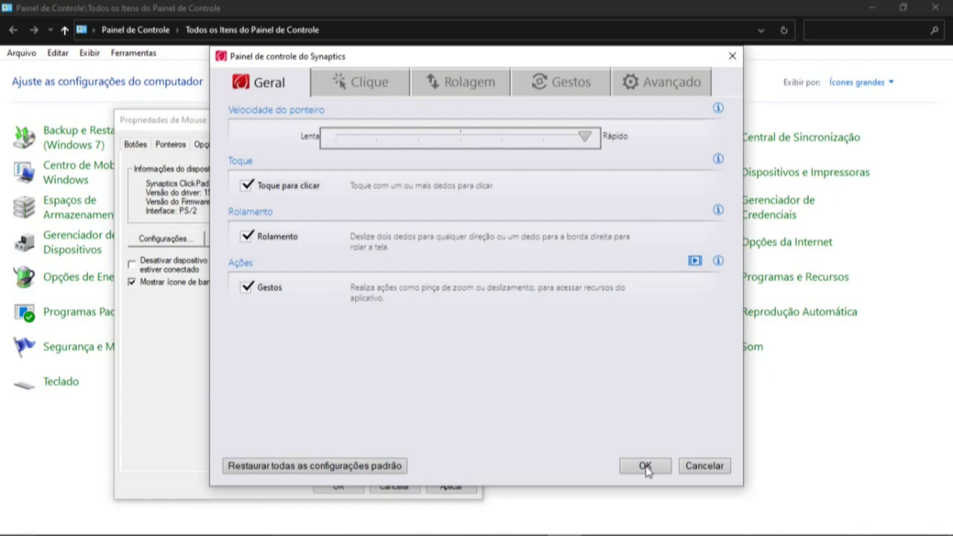
click(645, 466)
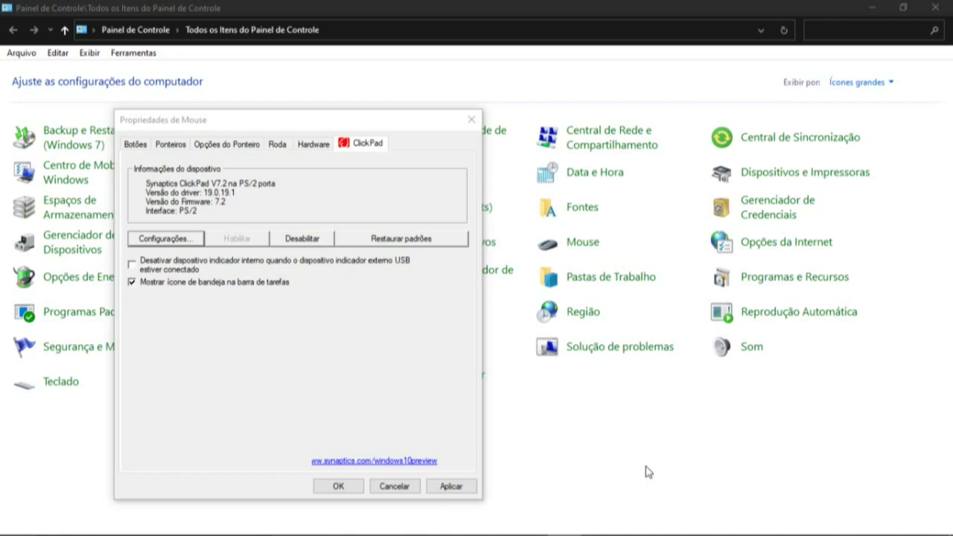
Apply and confirm the mouse properties, and close the Control Panel to return to the desktop.
click(450, 486)
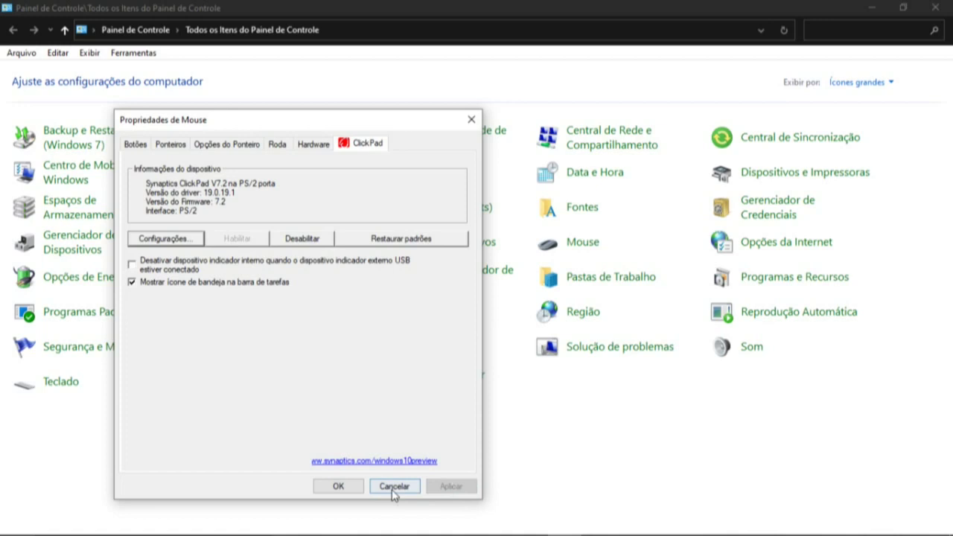
click(350, 487)
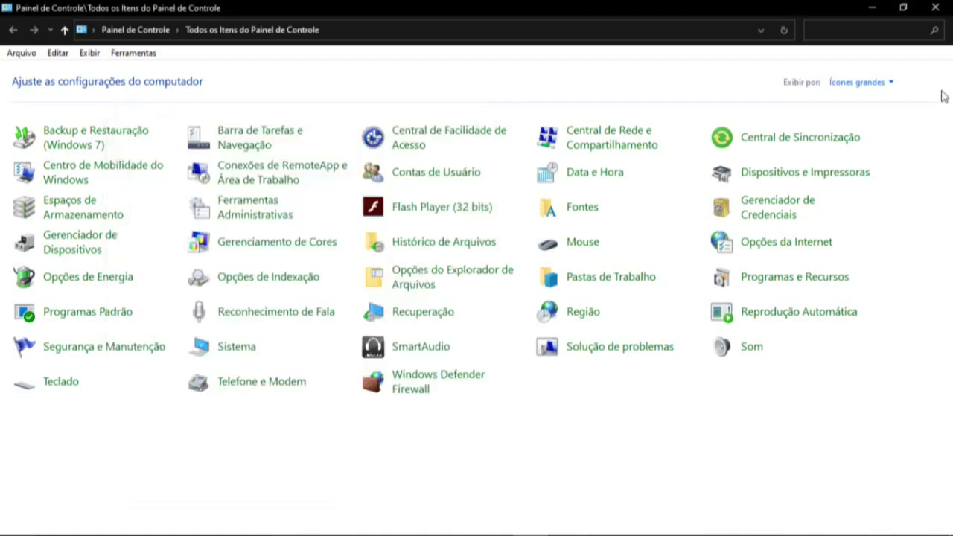
click(935, 8)
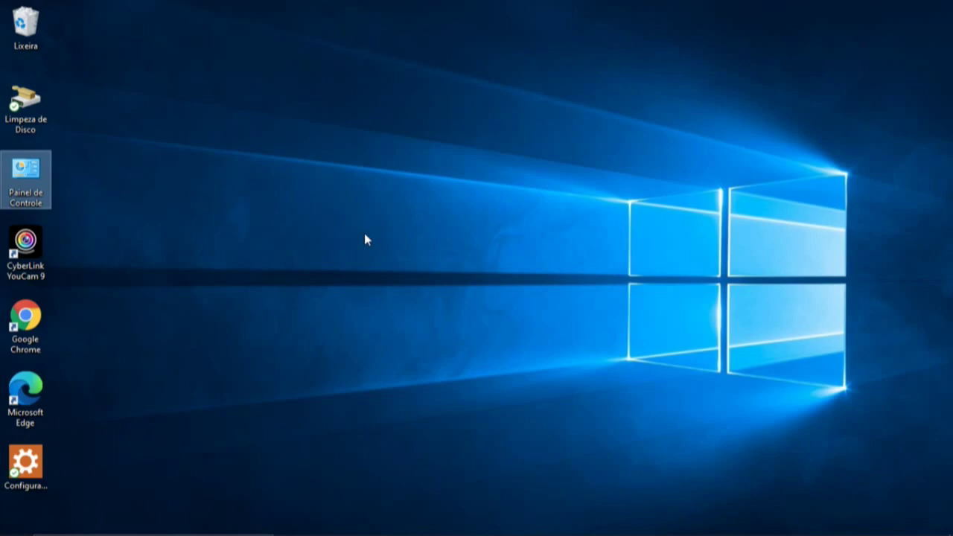
click(365, 239)
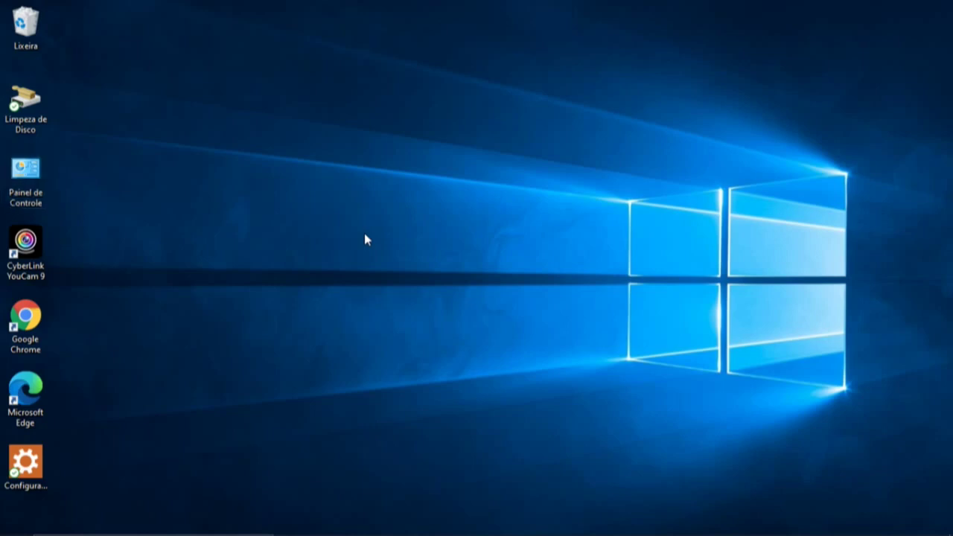